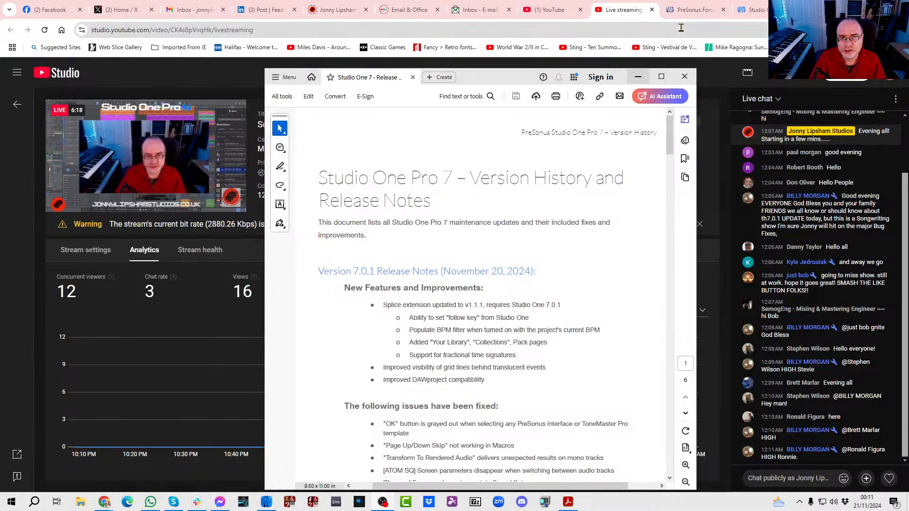
Step: Bring the release notes over the open song and highlight the Splice items on follow key, Your Library and fractional time signatures
{"action": "key", "text": "alt+Tab"}
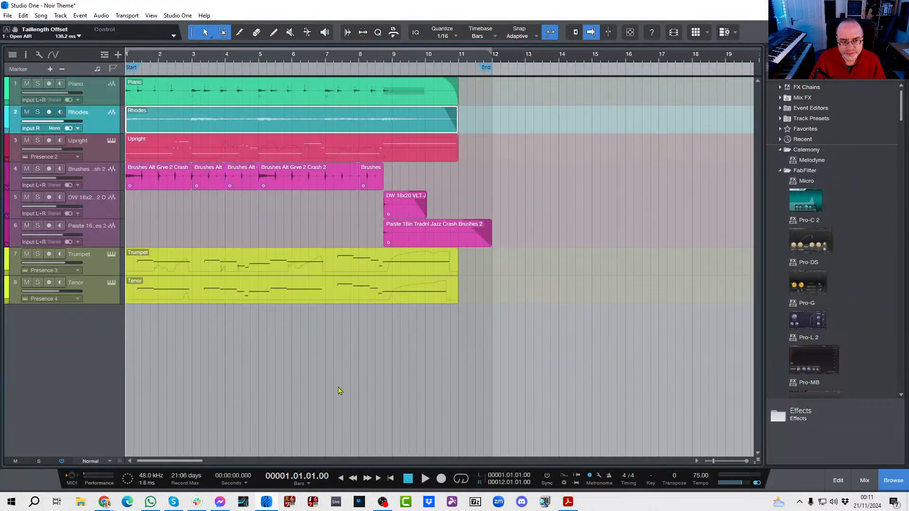
{"action": "left_click", "coordinate": [567, 501]}
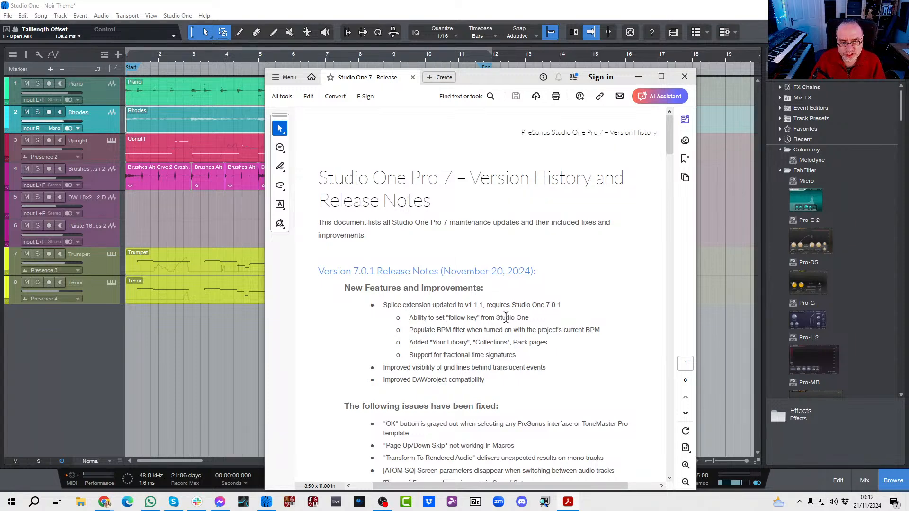
{"action": "left_click_drag", "start_coordinate": [409, 318], "coordinate": [532, 318]}
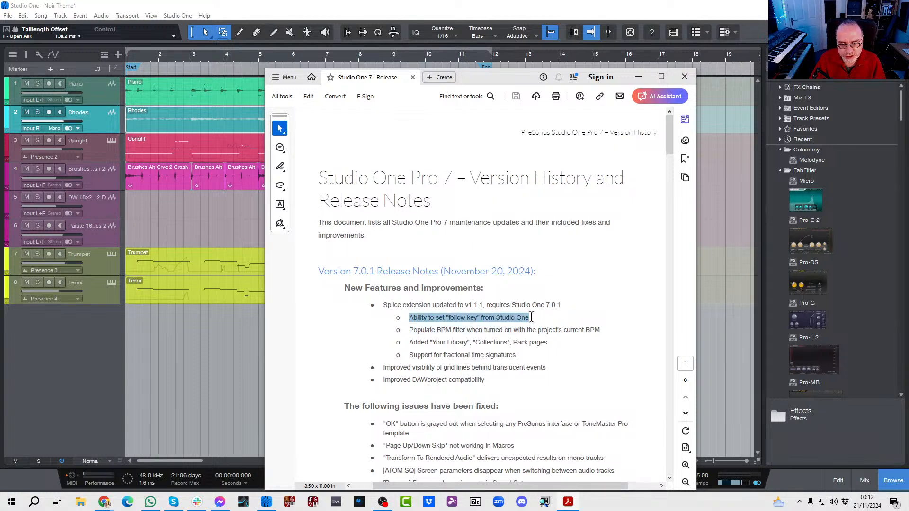
{"action": "left_click", "coordinate": [317, 336]}
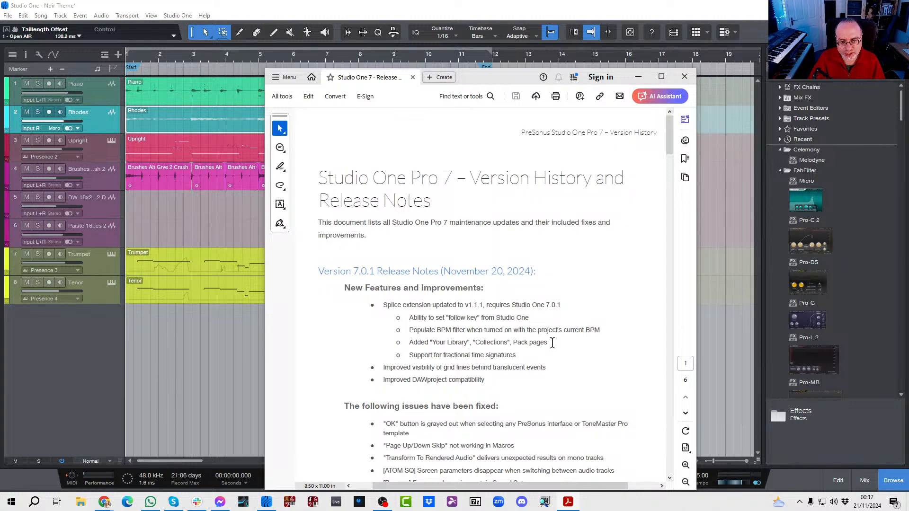
{"action": "left_click_drag", "start_coordinate": [551, 341], "coordinate": [423, 350]}
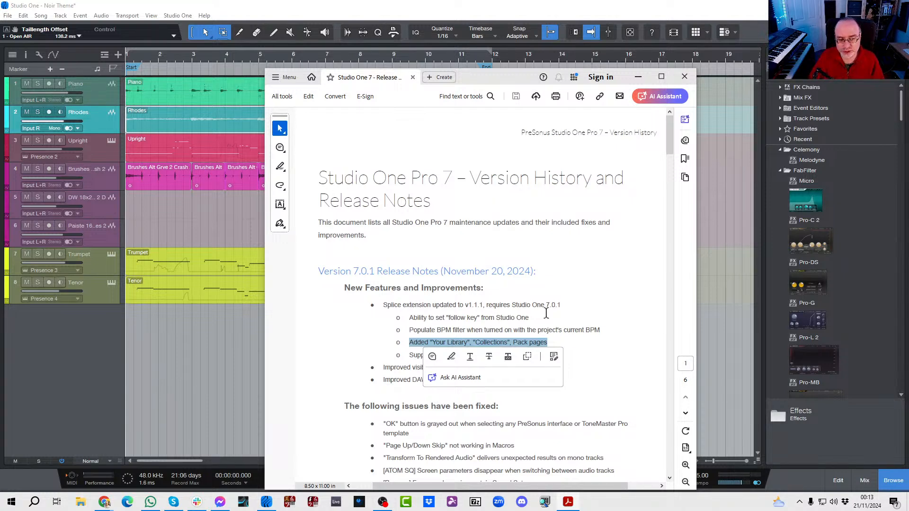
{"action": "left_click", "coordinate": [340, 341]}
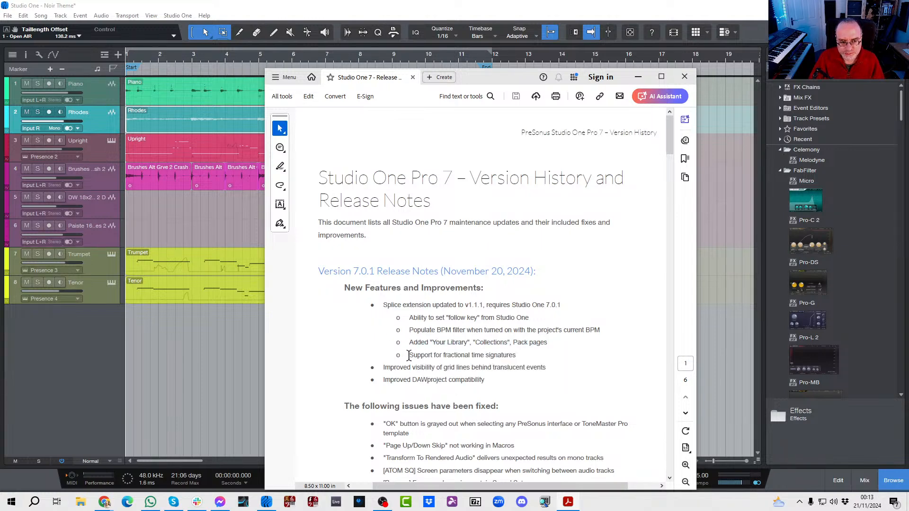
{"action": "left_click_drag", "start_coordinate": [408, 355], "coordinate": [517, 355]}
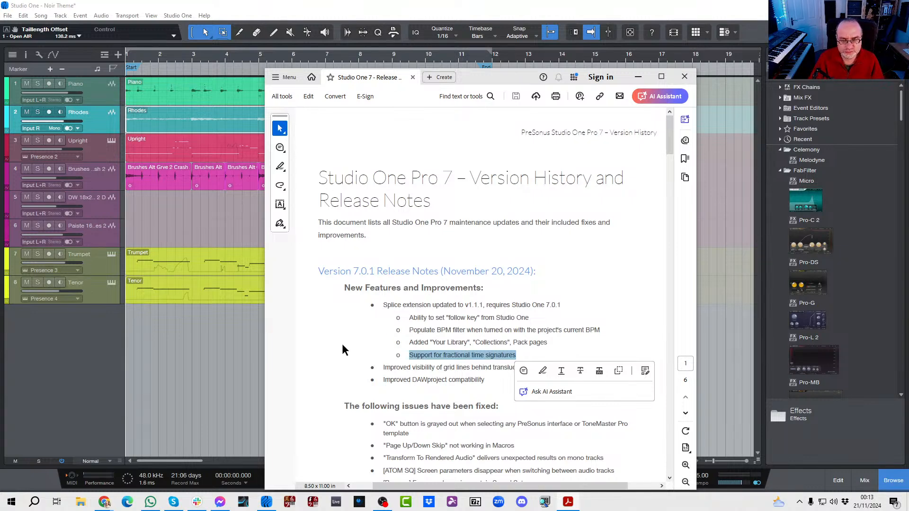
{"action": "key", "text": "Right"}
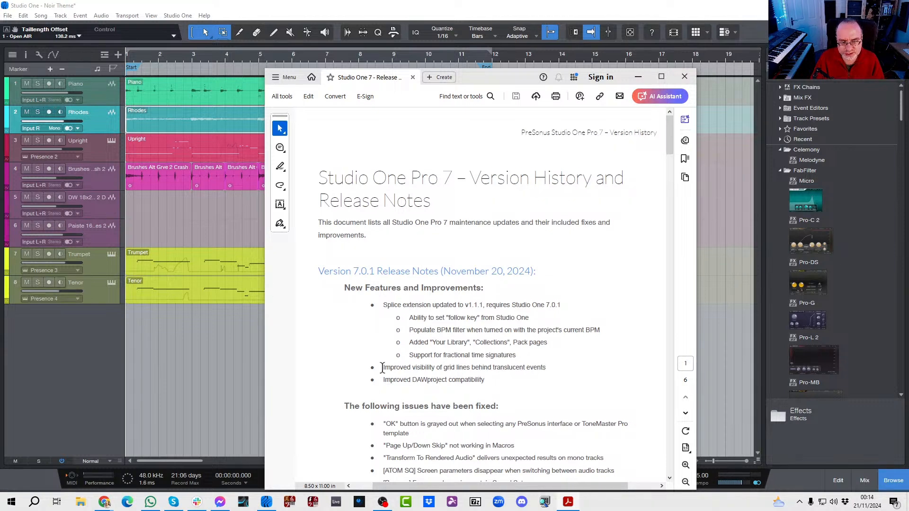
Step: Highlight the release note about improved visibility of grid lines behind translucent events
{"action": "left_click_drag", "start_coordinate": [382, 367], "coordinate": [546, 368]}
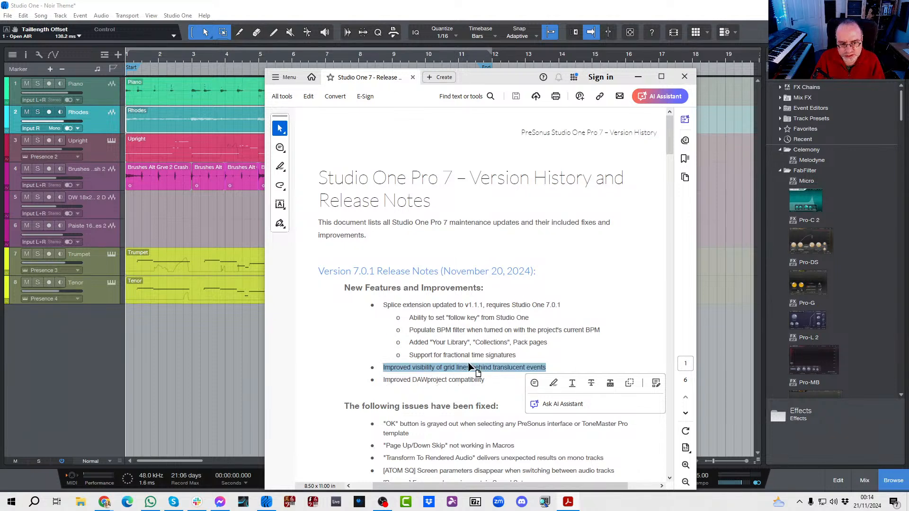
{"action": "left_click", "coordinate": [309, 353]}
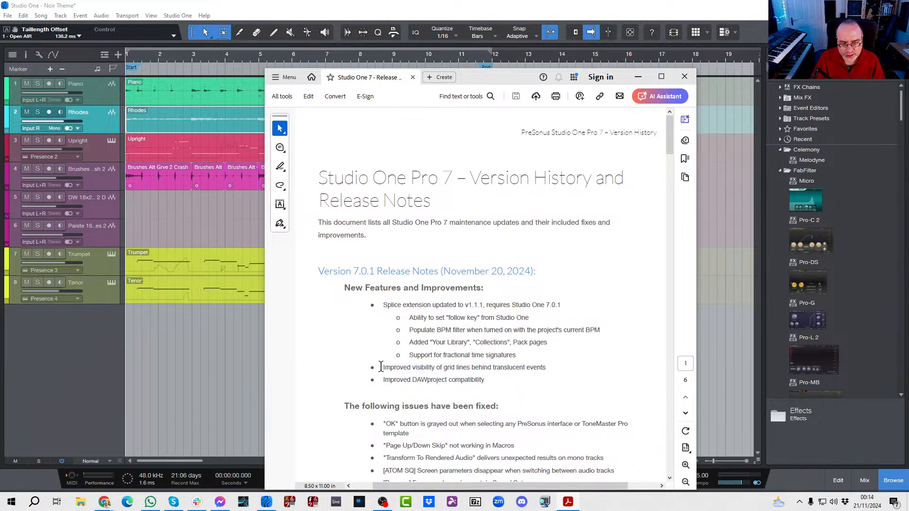
{"action": "left_click_drag", "start_coordinate": [381, 367], "coordinate": [548, 368]}
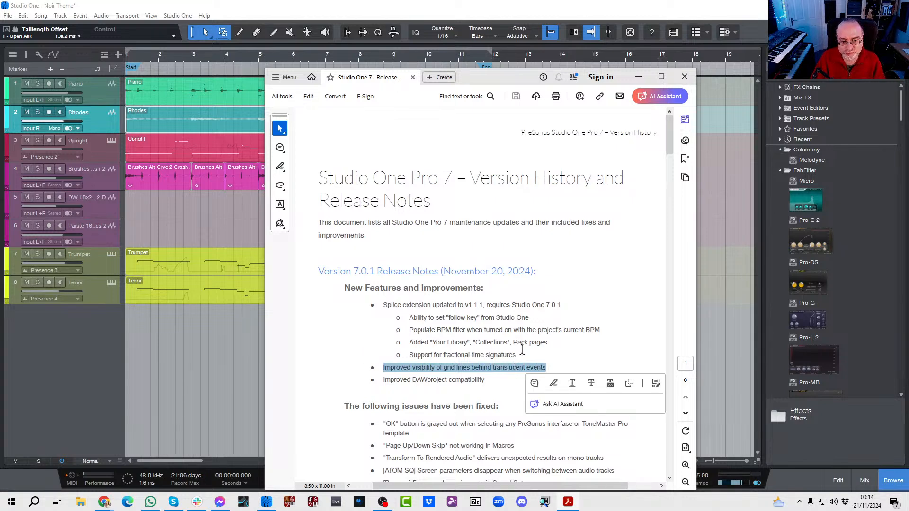
Step: Switch to the Studio One song and select events on several tracks, from Tenor up to Piano, to examine the grid lines behind them
{"action": "left_click", "coordinate": [100, 327]}
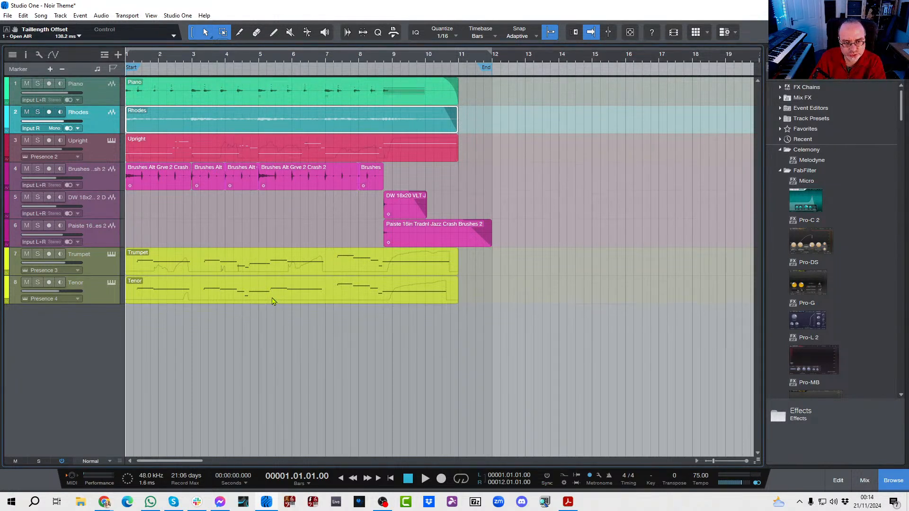
{"action": "left_click", "coordinate": [291, 296]}
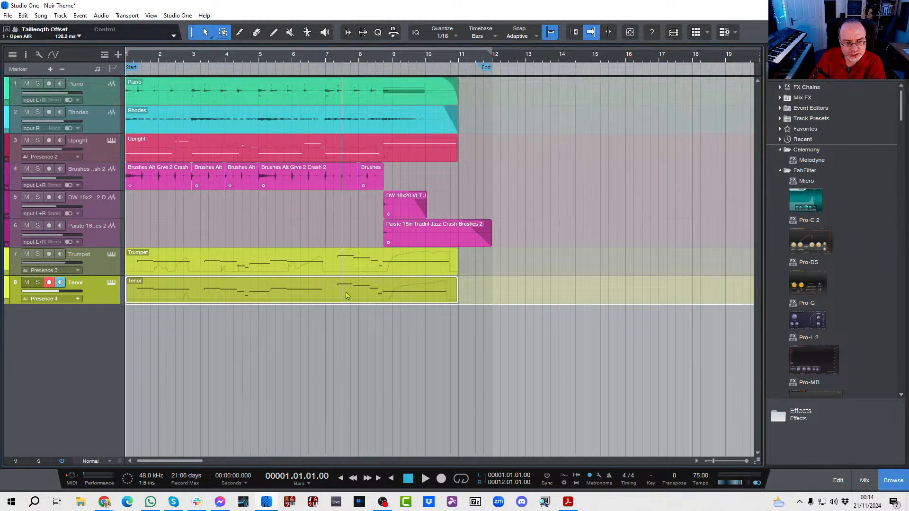
{"action": "left_click", "coordinate": [419, 246]}
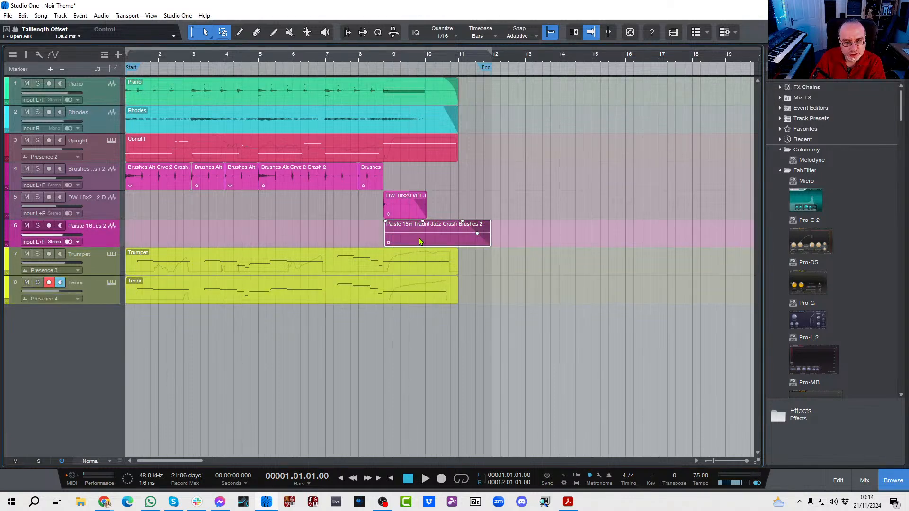
{"action": "left_click", "coordinate": [315, 190]}
{"action": "left_click", "coordinate": [356, 152]}
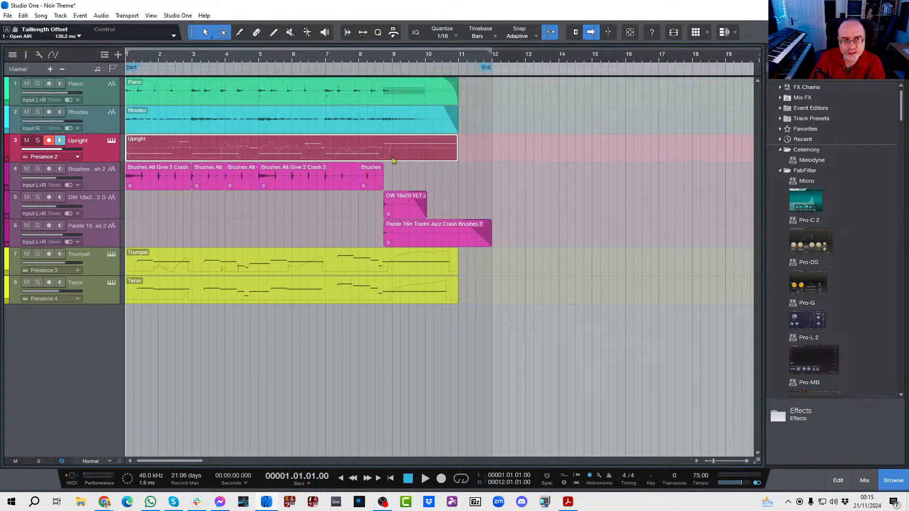
{"action": "left_click", "coordinate": [405, 133]}
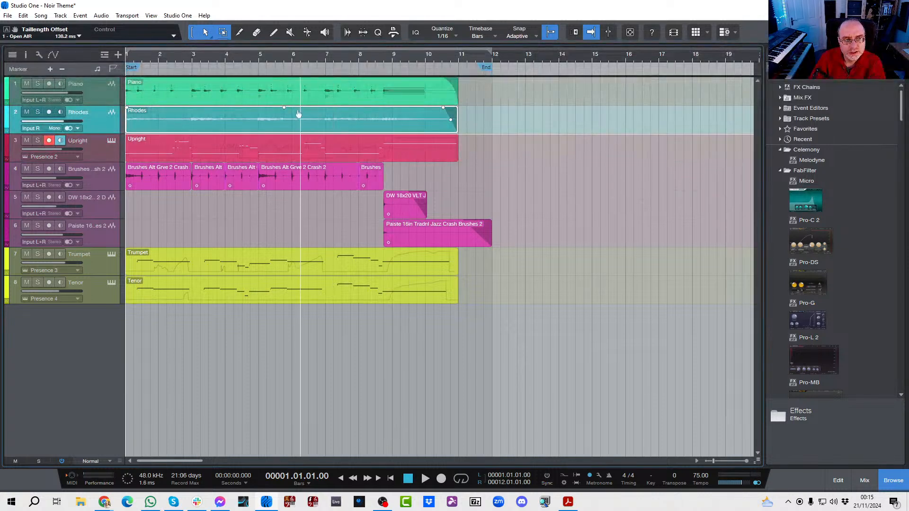
{"action": "left_click", "coordinate": [339, 100]}
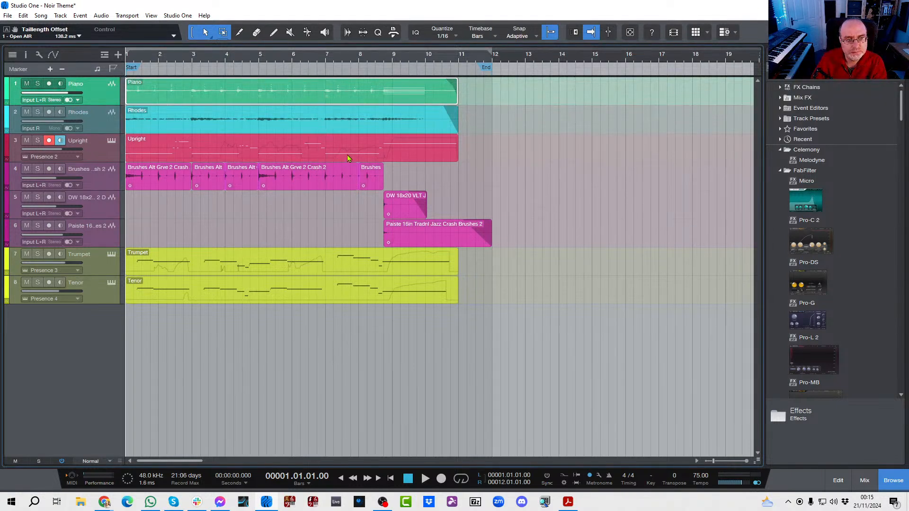
{"action": "left_click", "coordinate": [425, 155]}
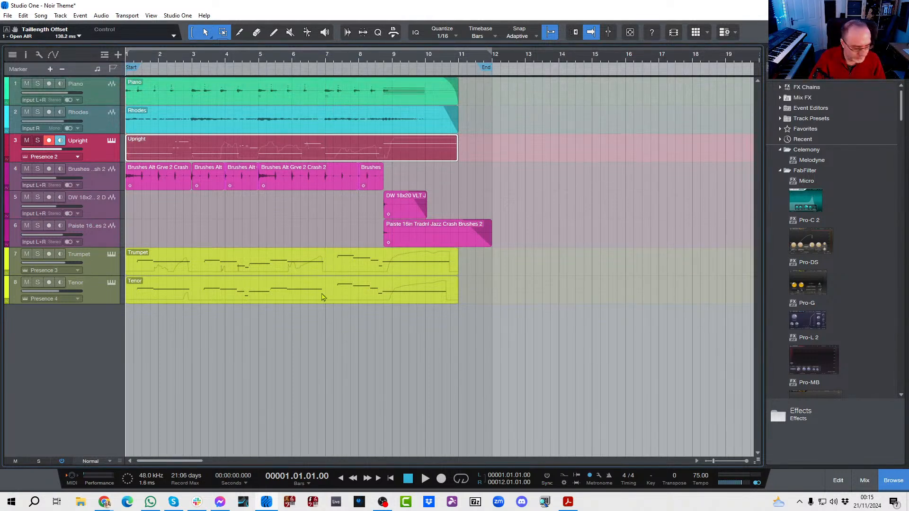
Step: Return to the release notes PDF and read the version 7.0.1 fixed issues on to the second page
{"action": "left_click", "coordinate": [567, 501]}
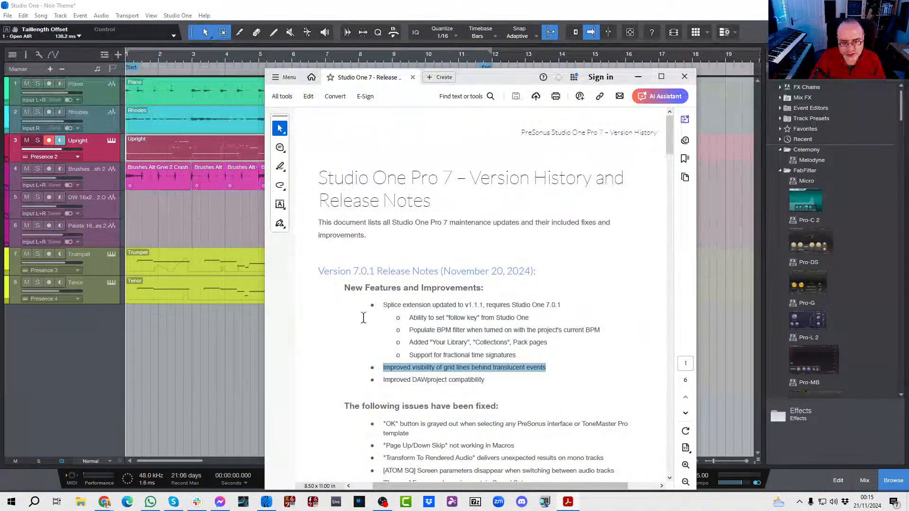
{"action": "scroll", "coordinate": [359, 316], "scroll_direction": "down", "scroll_amount": 5}
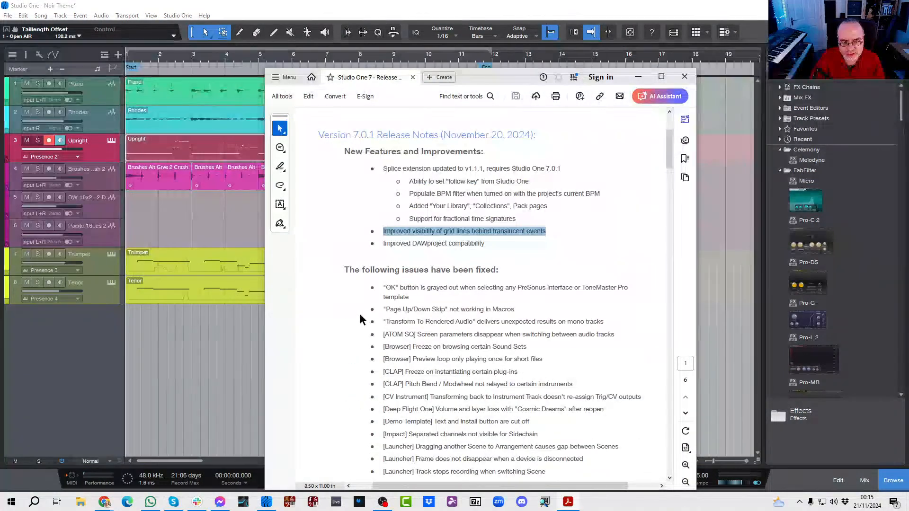
{"action": "scroll", "coordinate": [359, 319], "scroll_direction": "down", "scroll_amount": 3}
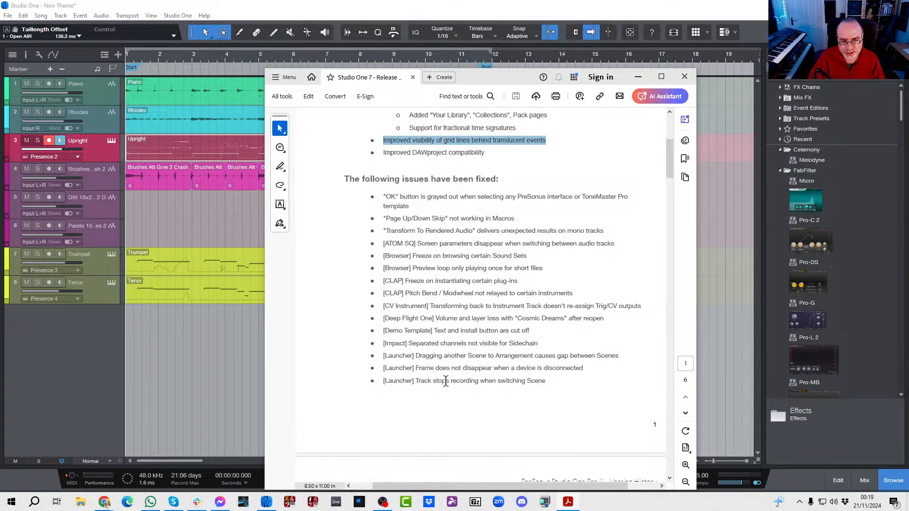
{"action": "scroll", "coordinate": [529, 339], "scroll_direction": "down", "scroll_amount": 3}
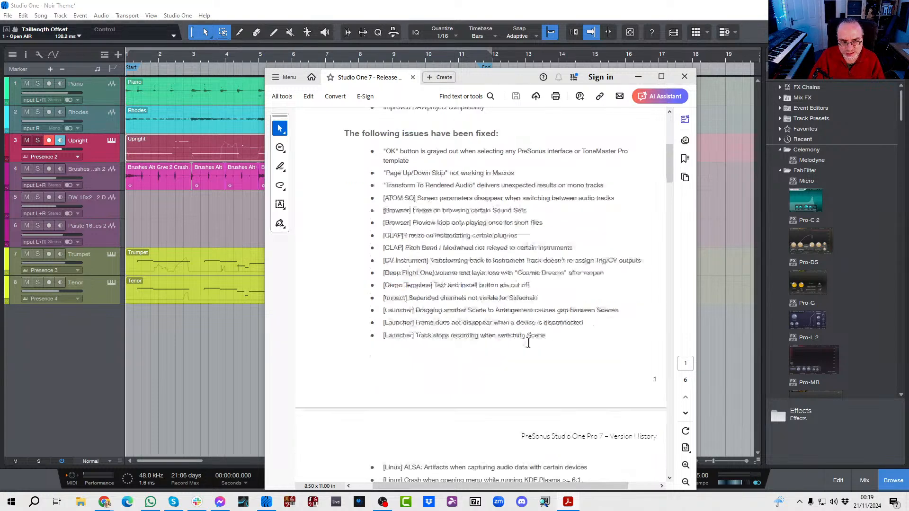
{"action": "scroll", "coordinate": [446, 314], "scroll_direction": "down", "scroll_amount": 4}
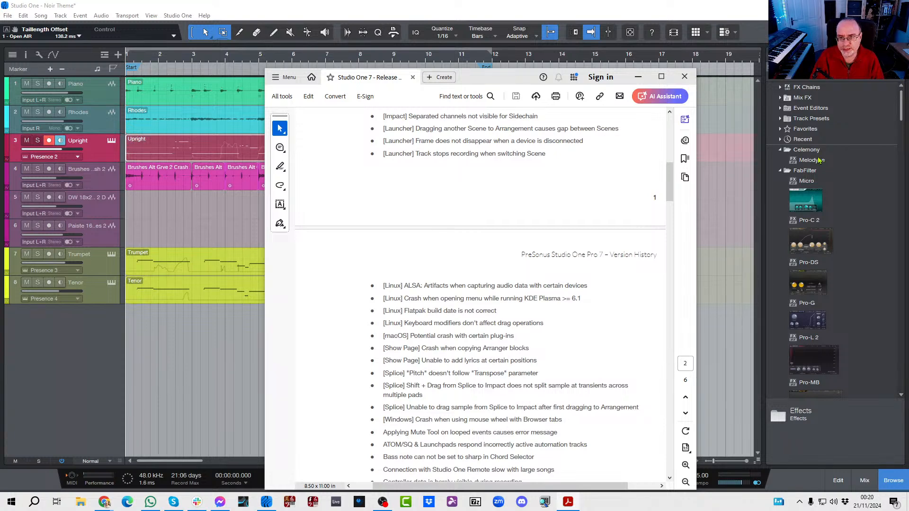
Step: Look through Studio One's effects browser from FabFilter down to the iZotope plug-ins and return to the start of the list
{"action": "scroll", "coordinate": [835, 201], "scroll_direction": "down", "scroll_amount": 6}
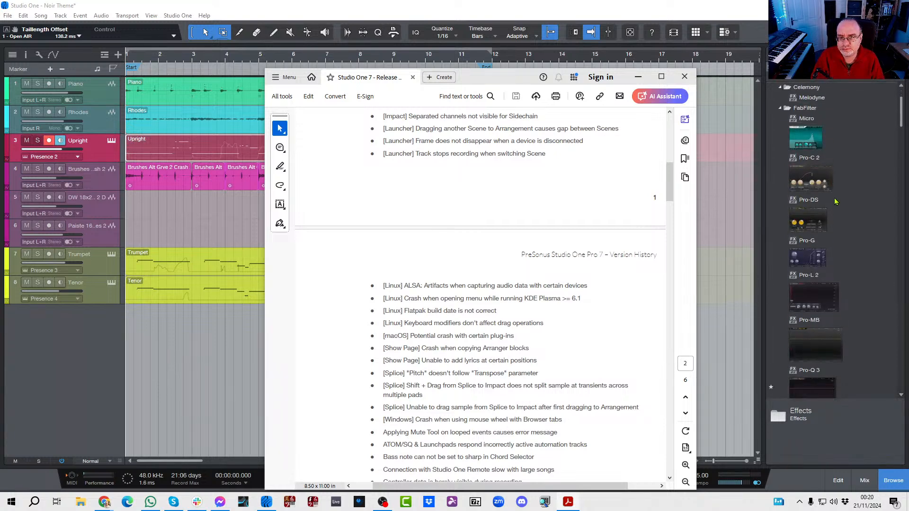
{"action": "scroll", "coordinate": [834, 201], "scroll_direction": "down", "scroll_amount": 15}
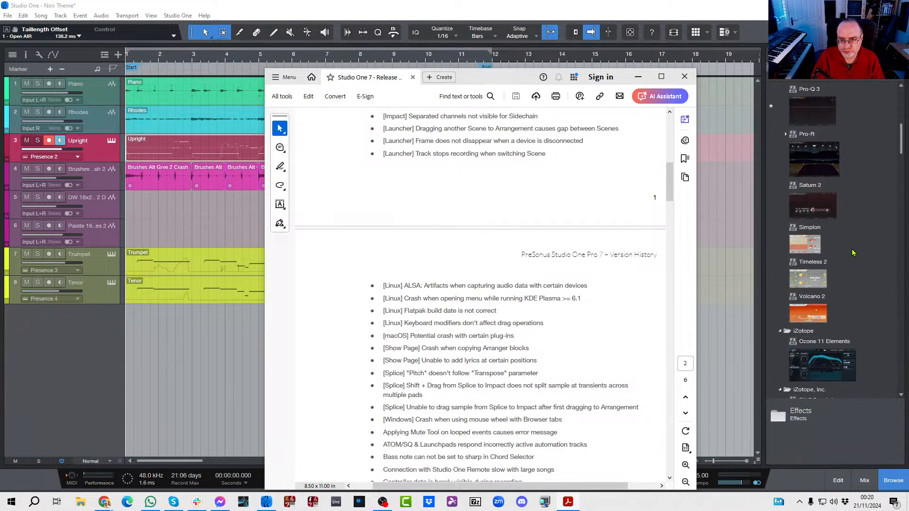
{"action": "scroll", "coordinate": [852, 253], "scroll_direction": "up", "scroll_amount": 18}
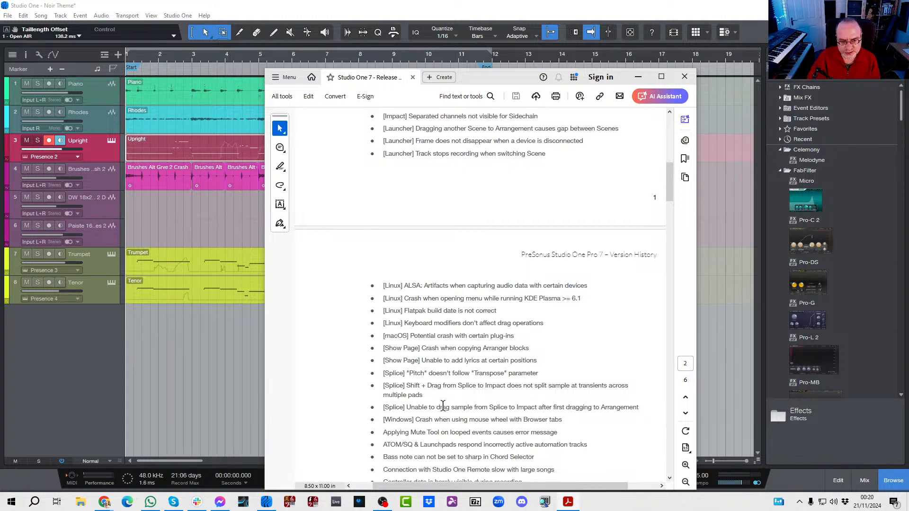
Step: Read further through the fixed issues, highlighting the Chord Selector bass note entry and the K-Metering entry
{"action": "scroll", "coordinate": [435, 391], "scroll_direction": "down", "scroll_amount": 1}
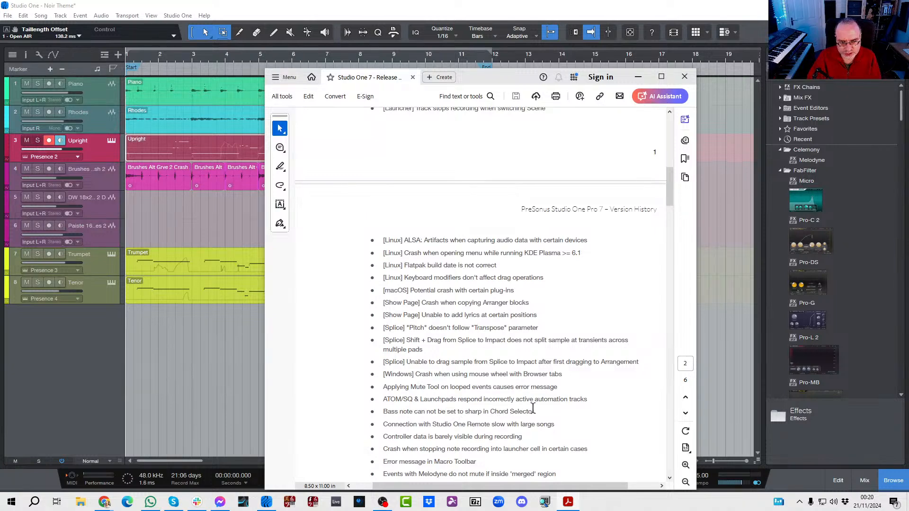
{"action": "left_click_drag", "start_coordinate": [534, 411], "coordinate": [389, 416]}
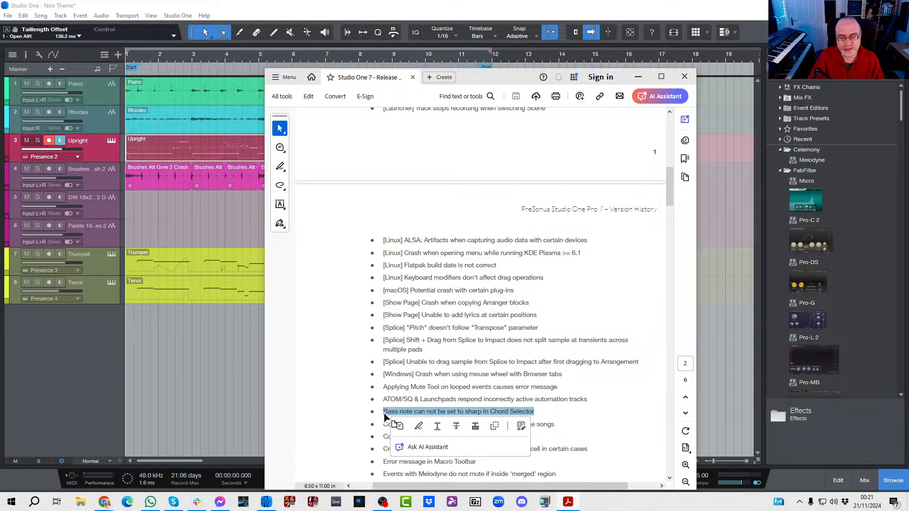
{"action": "scroll", "coordinate": [492, 366], "scroll_direction": "down", "scroll_amount": 2}
{"action": "scroll", "coordinate": [491, 367], "scroll_direction": "down", "scroll_amount": 2}
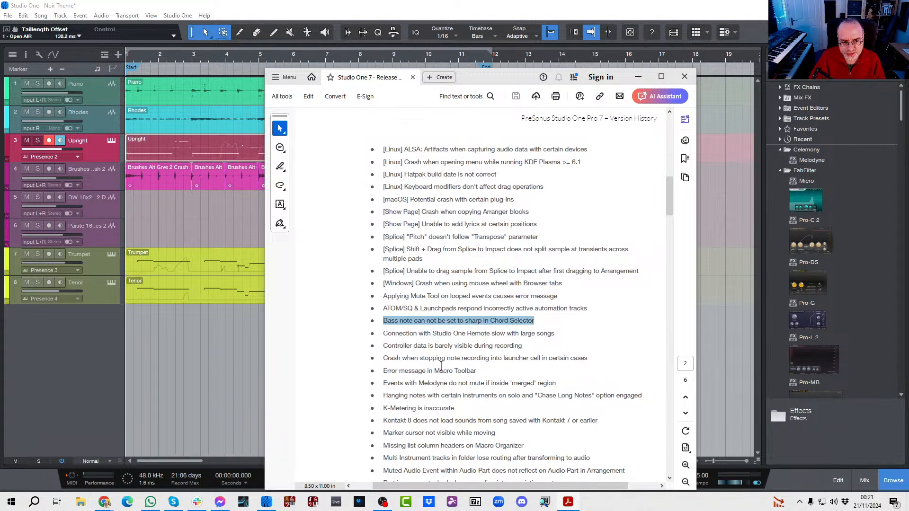
{"action": "scroll", "coordinate": [462, 329], "scroll_direction": "down", "scroll_amount": 2}
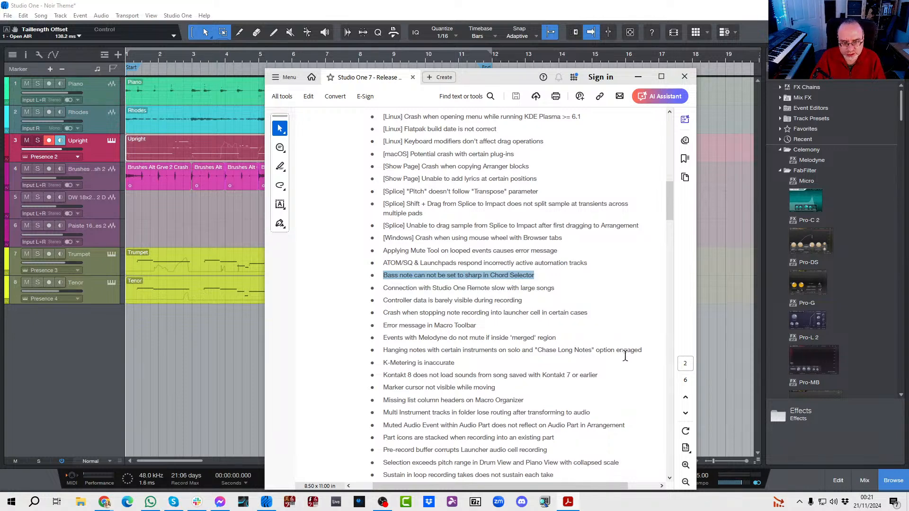
{"action": "left_click_drag", "start_coordinate": [383, 363], "coordinate": [456, 362]}
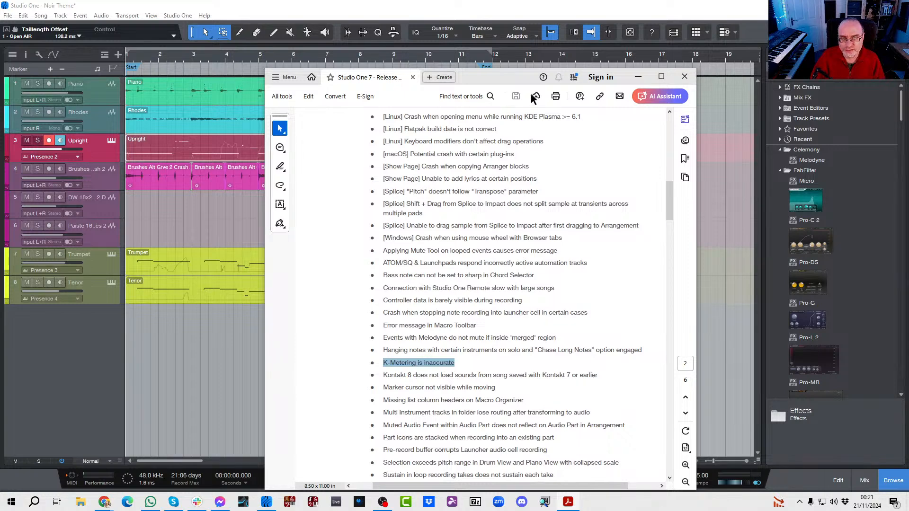
Step: Minimize the release notes, show the song's mixer console and set the Main output's level meter to K-20
{"action": "left_click", "coordinate": [637, 78]}
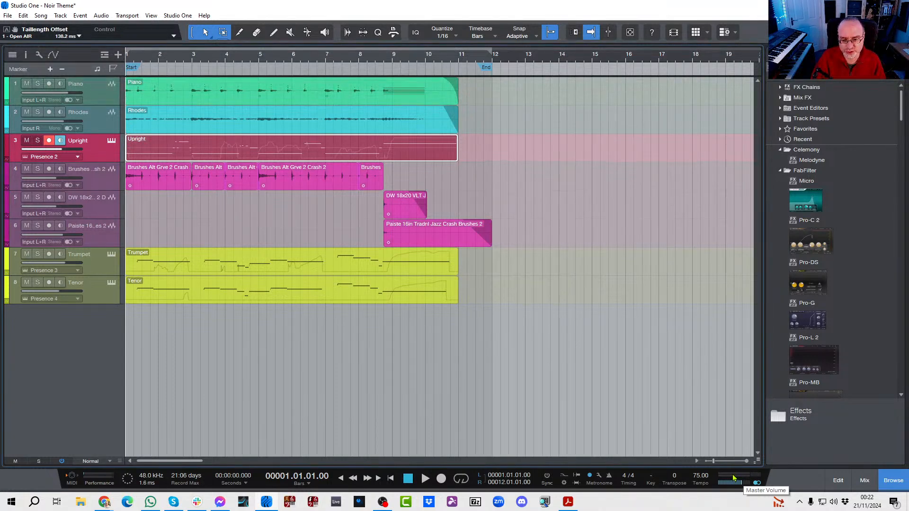
{"action": "left_click", "coordinate": [864, 480]}
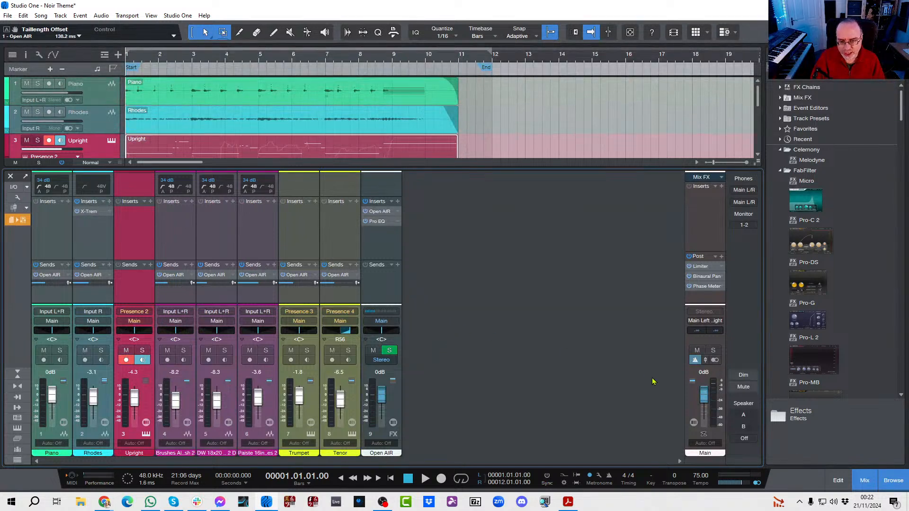
{"action": "right_click", "coordinate": [715, 401]}
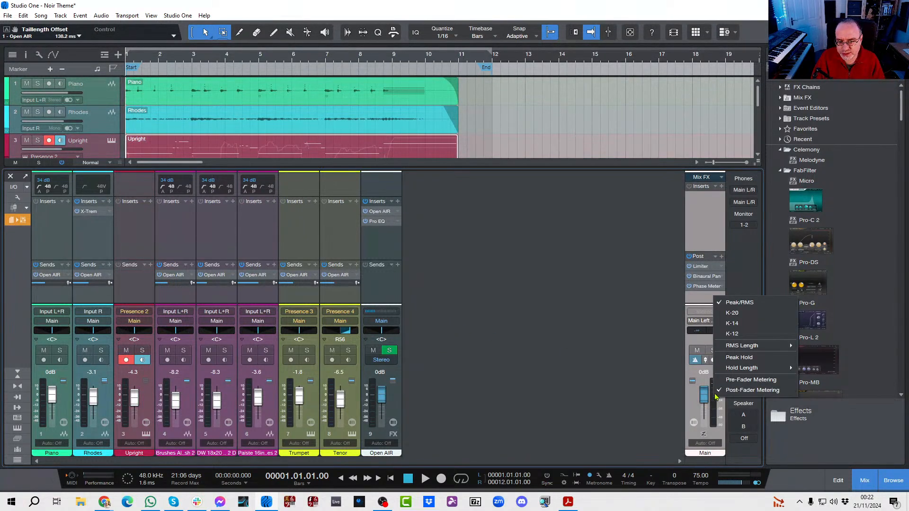
{"action": "left_click", "coordinate": [731, 314]}
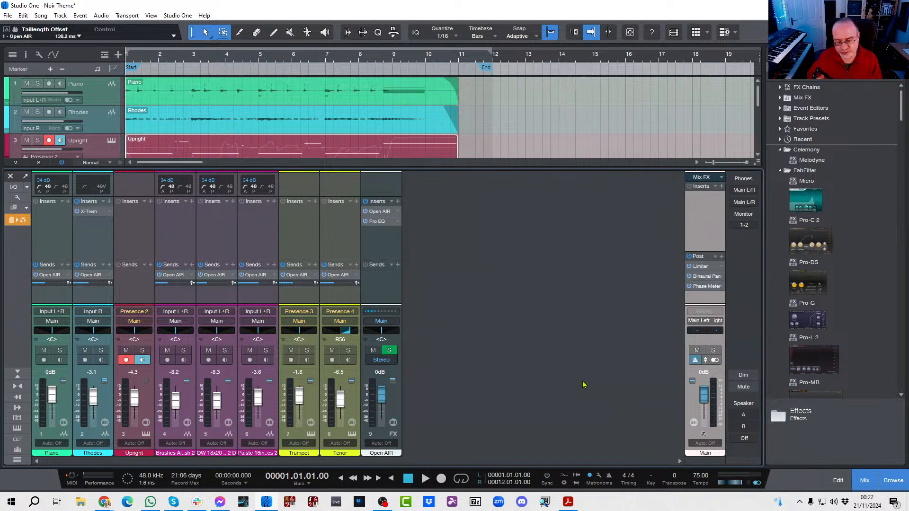
Step: Switch the Main output's meter through Peak/RMS, K-20, K-14 and K-12, ending on Peak/RMS
{"action": "right_click", "coordinate": [712, 411]}
{"action": "left_click", "coordinate": [724, 413]}
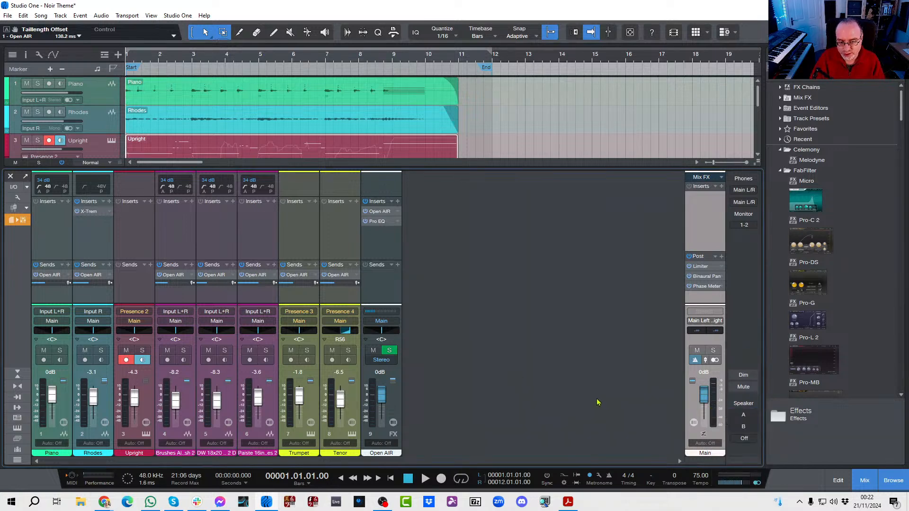
{"action": "right_click", "coordinate": [714, 399]}
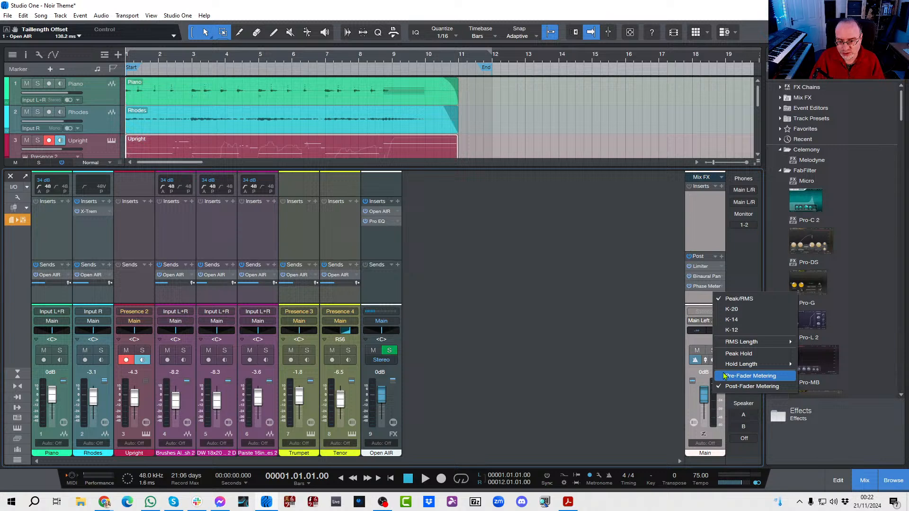
{"action": "left_click", "coordinate": [730, 315]}
{"action": "right_click", "coordinate": [715, 404]}
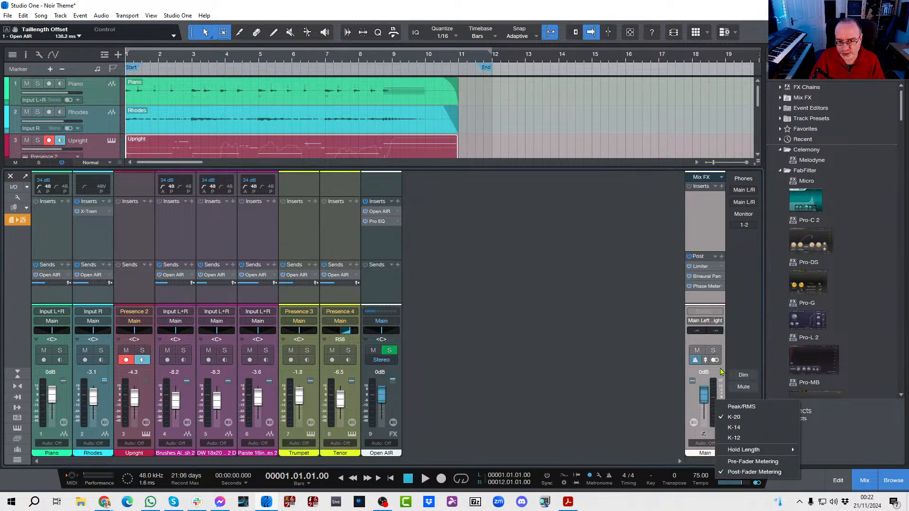
{"action": "left_click", "coordinate": [727, 417]}
{"action": "right_click", "coordinate": [716, 399]}
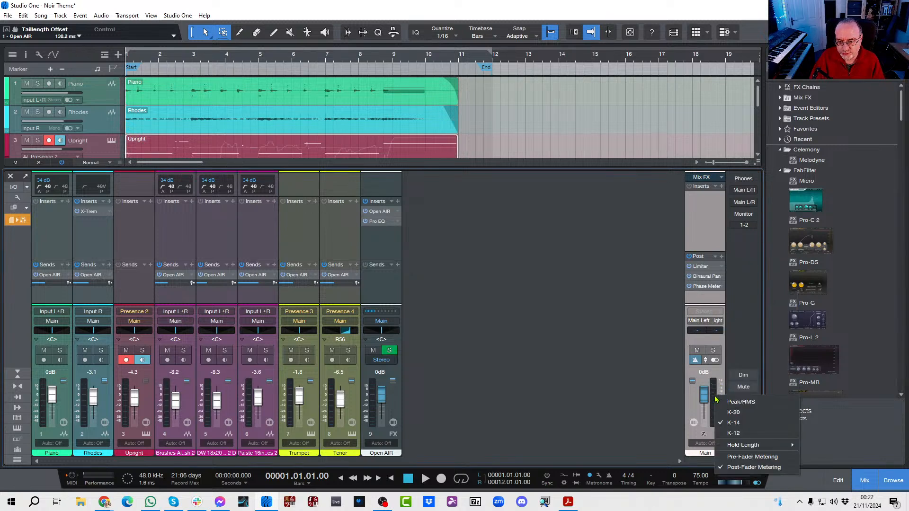
{"action": "left_click", "coordinate": [730, 435]}
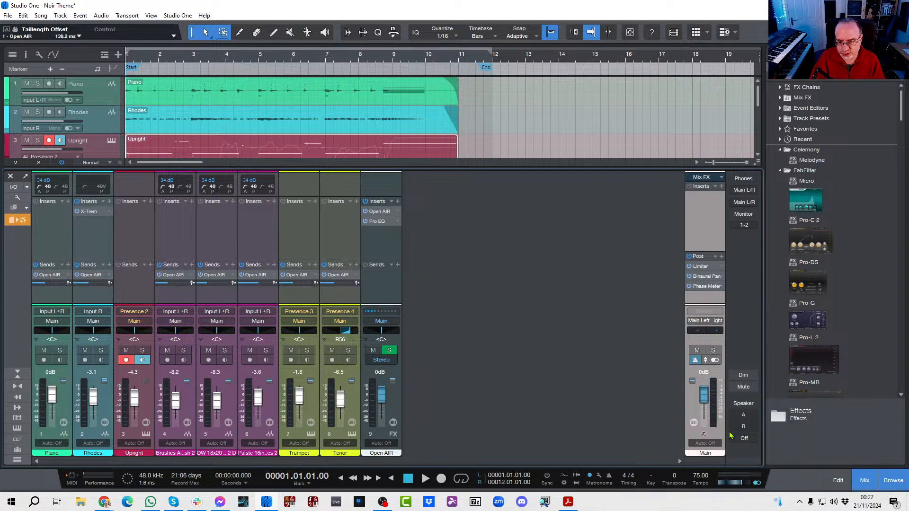
{"action": "right_click", "coordinate": [712, 403]}
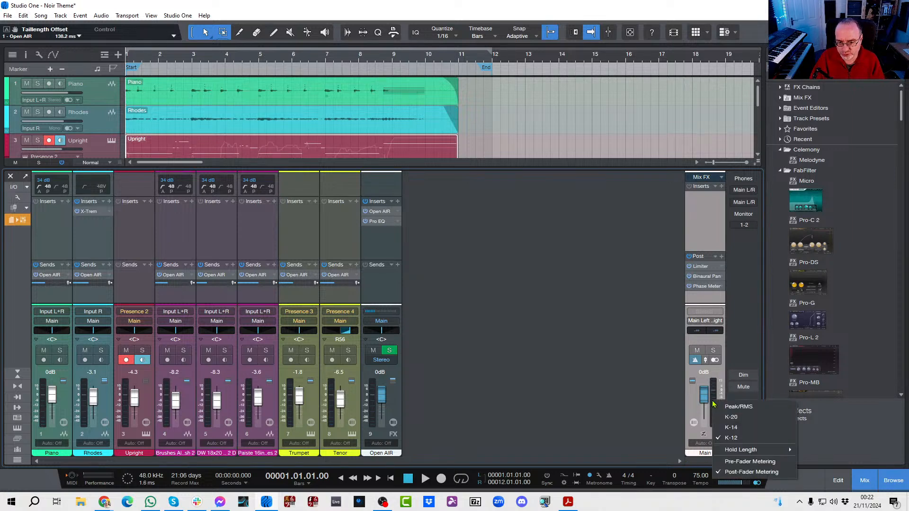
{"action": "left_click", "coordinate": [726, 409]}
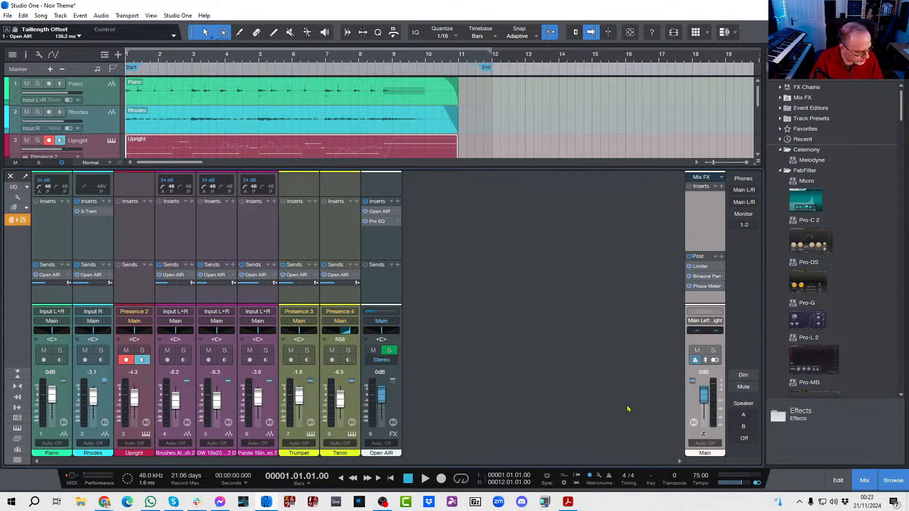
Step: Play the song from the start, switch the Main output's meter to K-20 during playback, and stop
{"action": "key", "text": "space"}
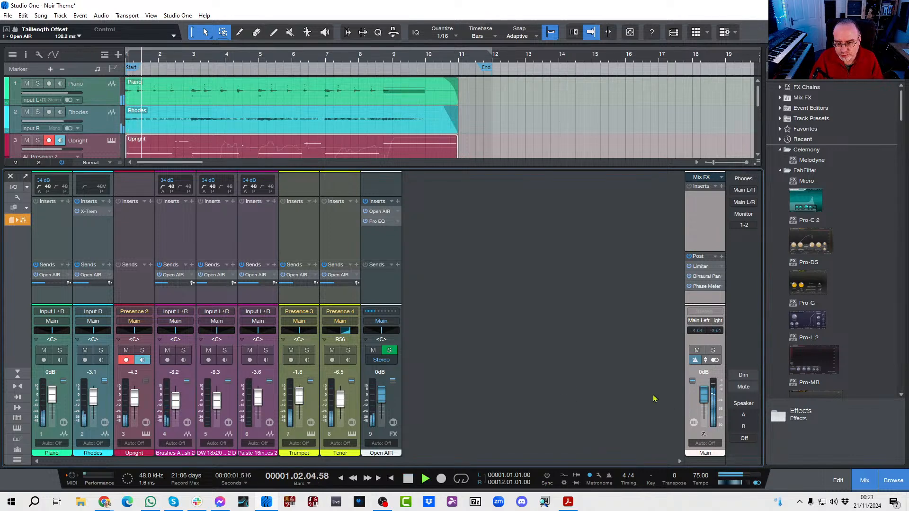
{"action": "right_click", "coordinate": [714, 405]}
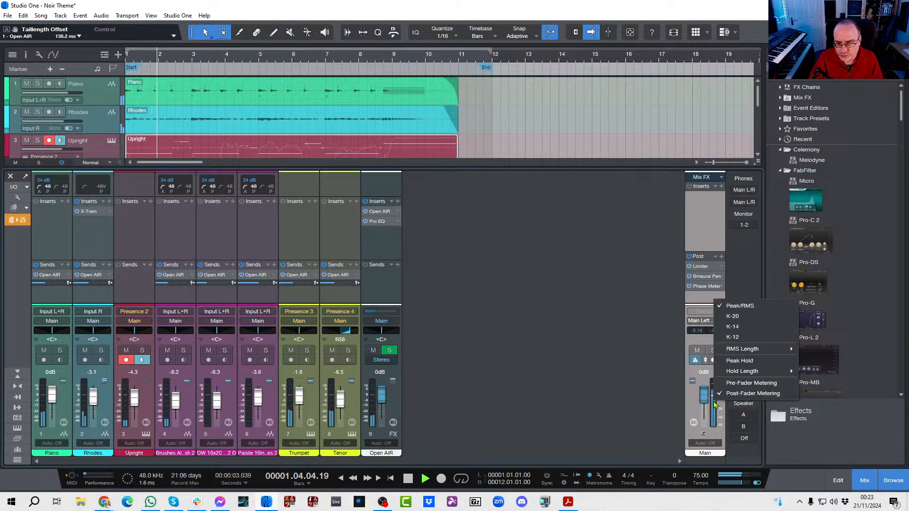
{"action": "left_click", "coordinate": [727, 321]}
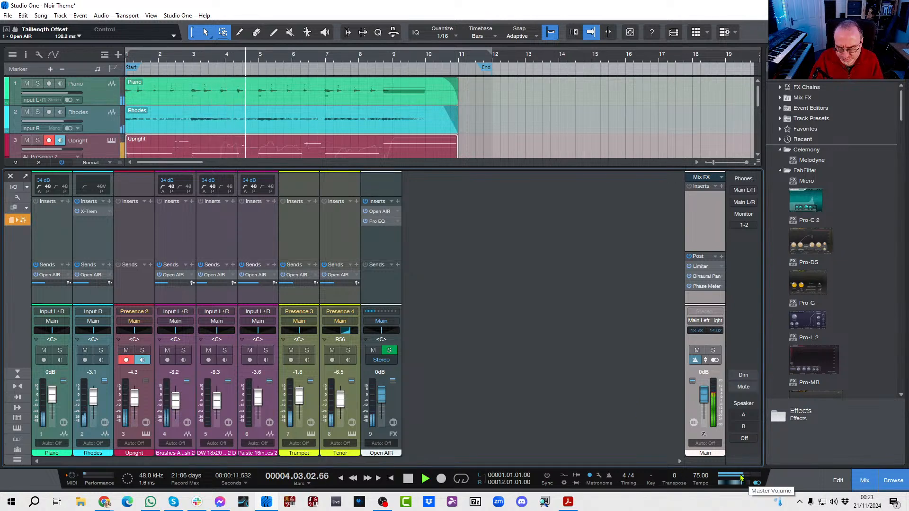
{"action": "key", "text": "space"}
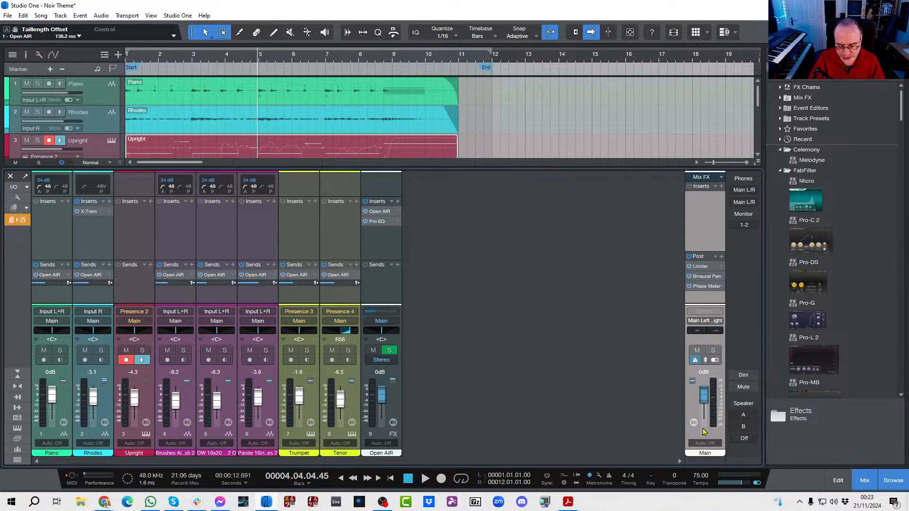
Step: Compare the Main output's metering by playing the song in Peak/RMS and switching to K-20 midway, and stop playback
{"action": "right_click", "coordinate": [713, 416]}
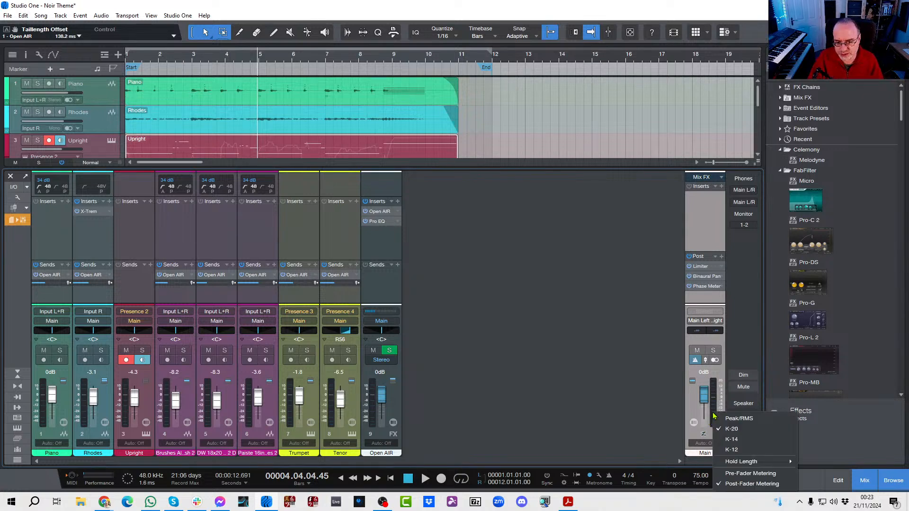
{"action": "left_click", "coordinate": [717, 419]}
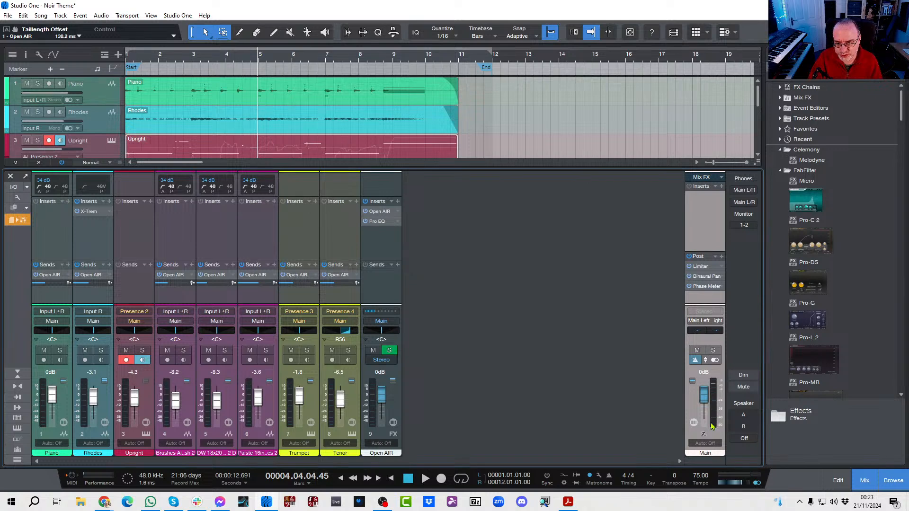
{"action": "mouse_move", "coordinate": [713, 426]}
{"action": "key", "text": "space"}
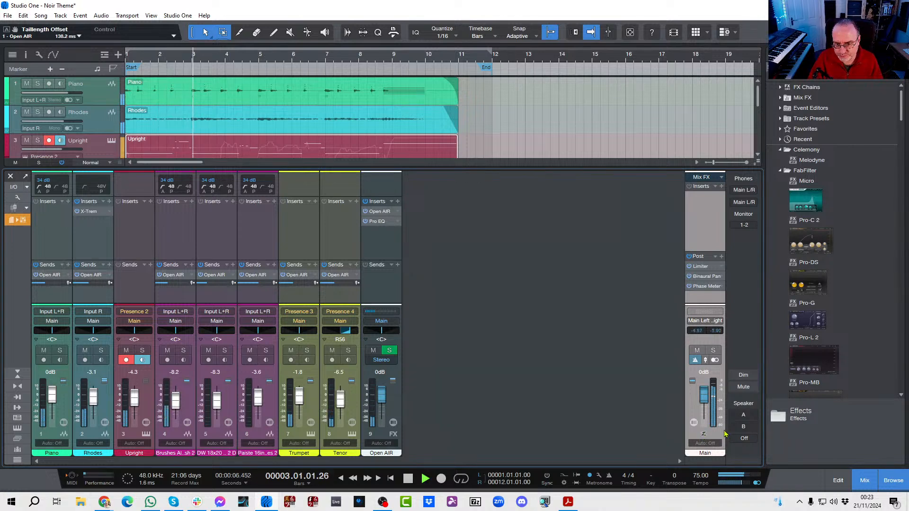
{"action": "right_click", "coordinate": [717, 419]}
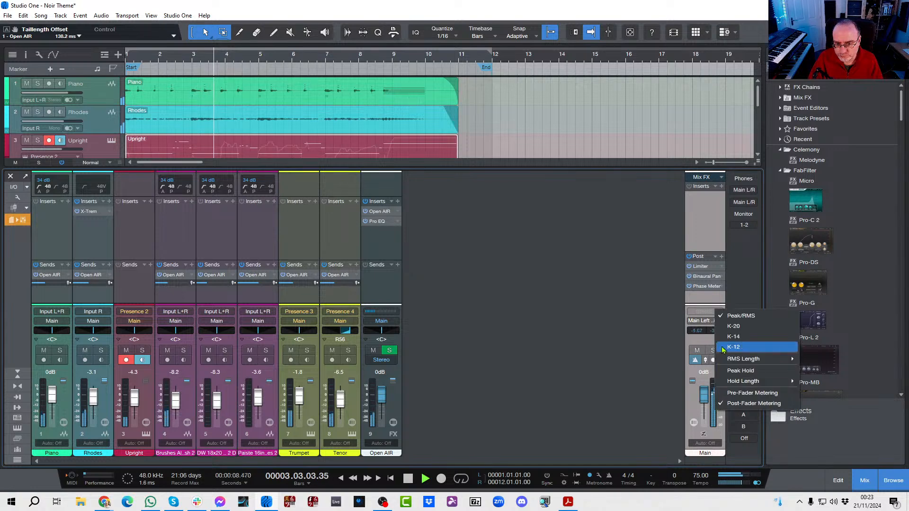
{"action": "left_click", "coordinate": [728, 333]}
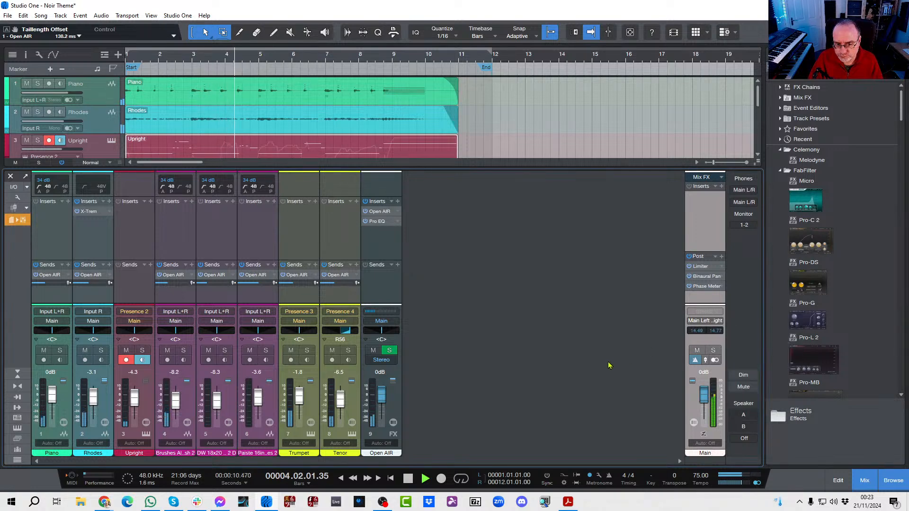
{"action": "key", "text": "space"}
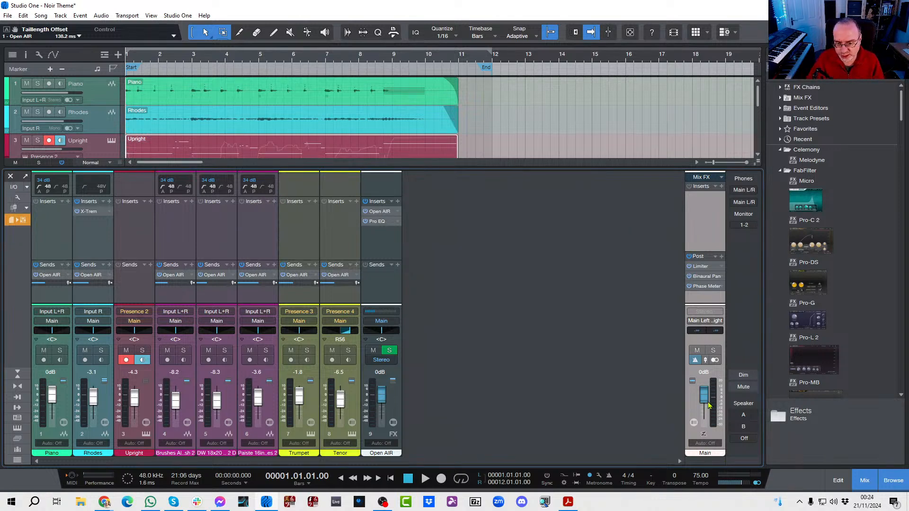
Step: Add the Level Meter effect to the Main channel's Post inserts and set its metering mode to K-20
{"action": "mouse_move", "coordinate": [712, 402]}
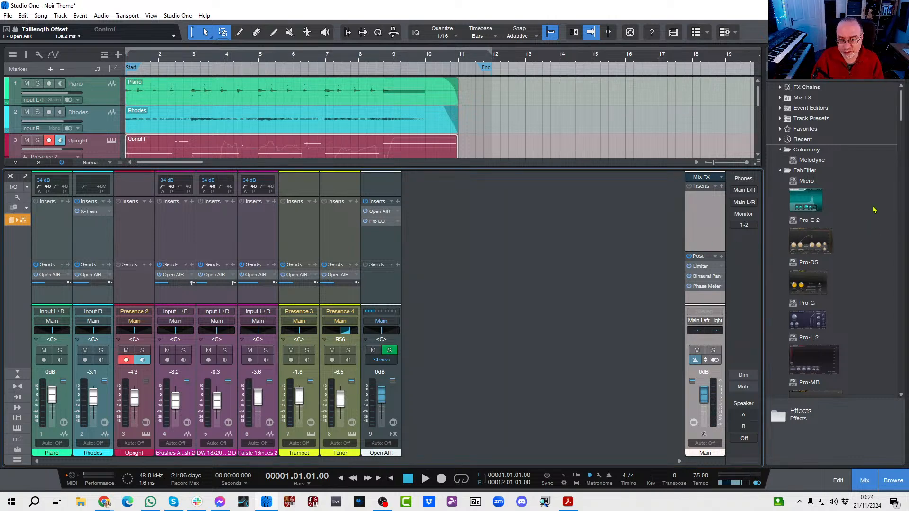
{"action": "left_click_drag", "start_coordinate": [898, 115], "coordinate": [901, 292]}
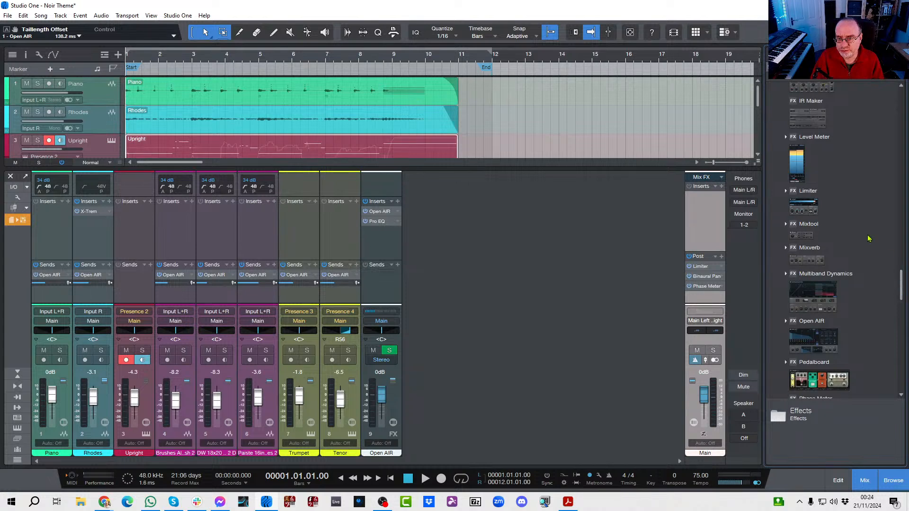
{"action": "left_click_drag", "start_coordinate": [799, 168], "coordinate": [705, 297]}
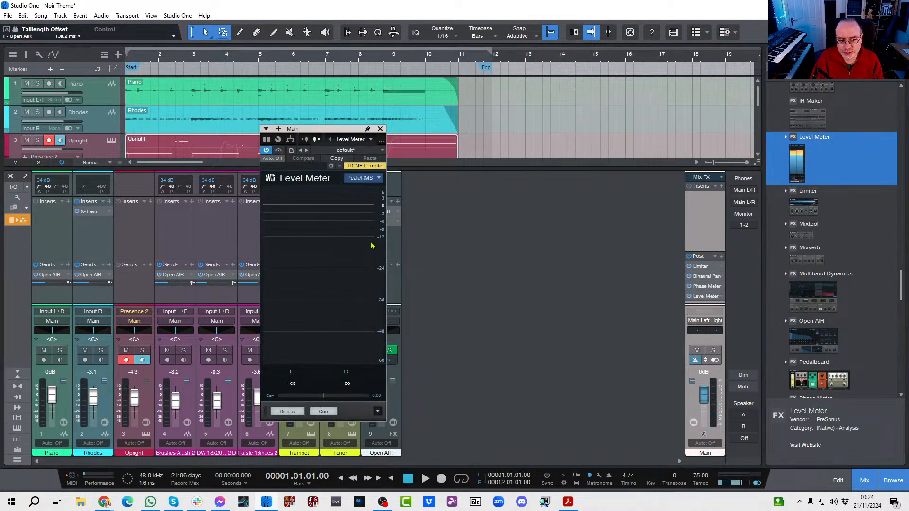
{"action": "left_click_drag", "start_coordinate": [340, 132], "coordinate": [712, 175]}
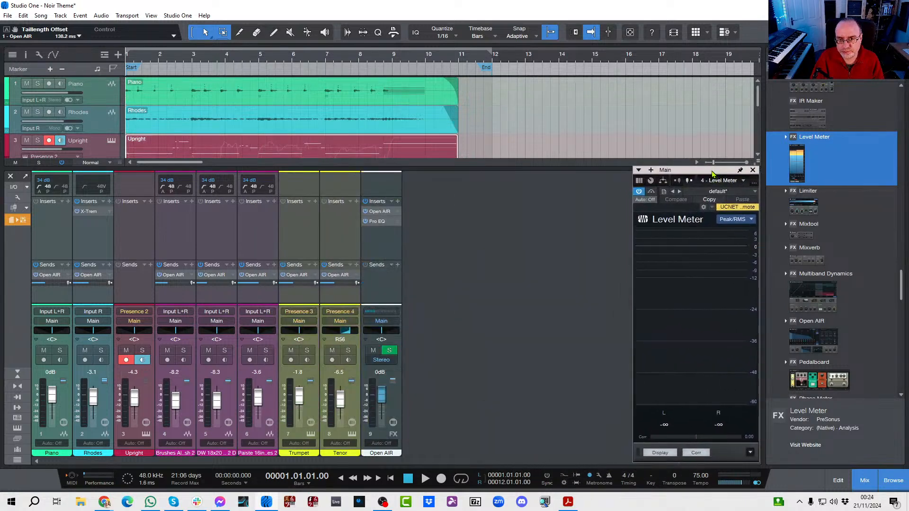
{"action": "left_click", "coordinate": [734, 222]}
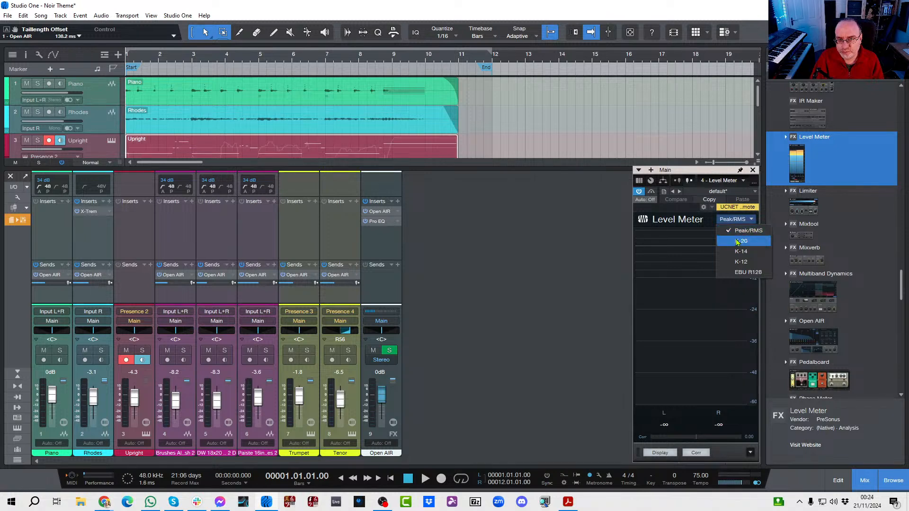
{"action": "left_click", "coordinate": [736, 243]}
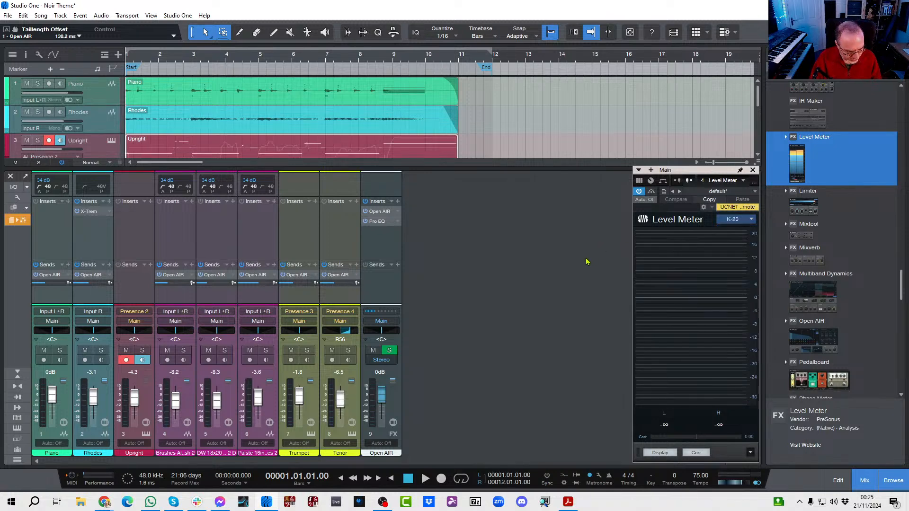
Step: Play the song to examine the Level Meter plug-in's K-20 levels, stop, and set the Main channel's own meter to Peak/RMS
{"action": "key", "text": "space"}
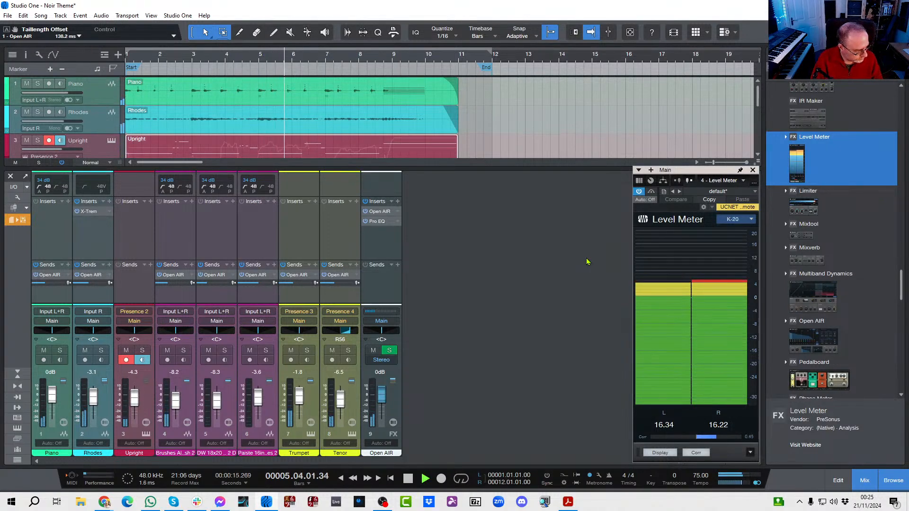
{"action": "key", "text": "space"}
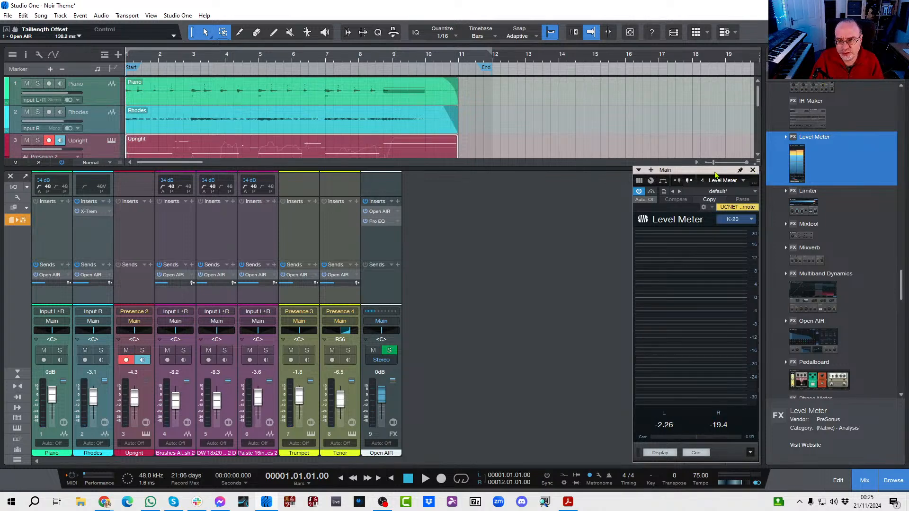
{"action": "left_click_drag", "start_coordinate": [715, 175], "coordinate": [588, 159]}
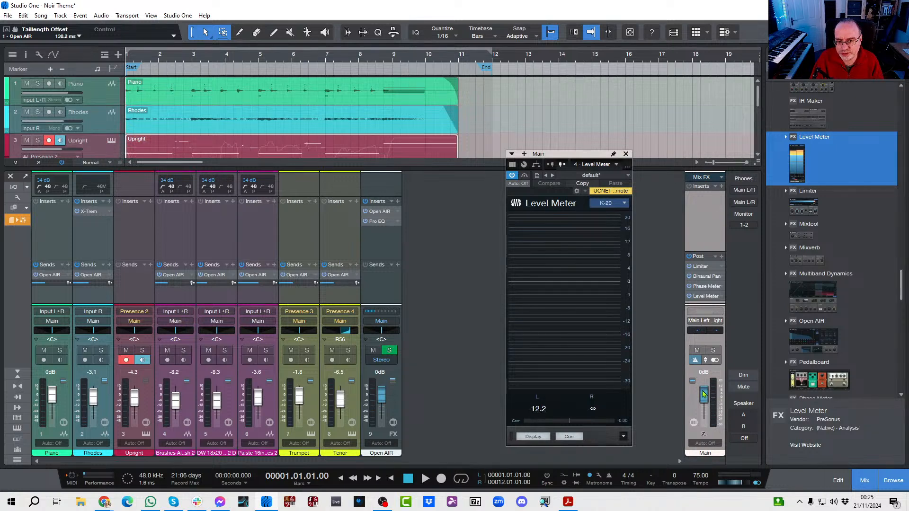
{"action": "right_click", "coordinate": [713, 401]}
{"action": "left_click", "coordinate": [726, 408]}
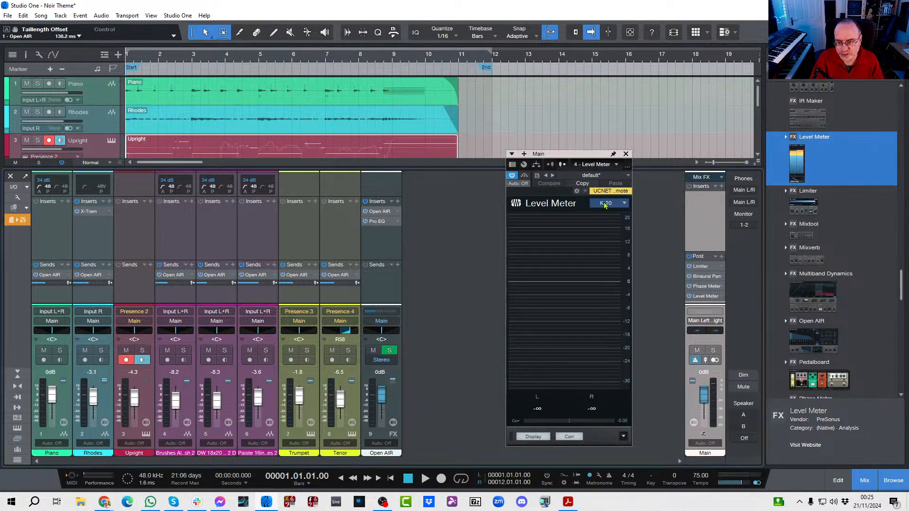
Step: Place the Level Meter window over the Main channel and briefly play the song to examine the K-20 levels again
{"action": "left_click_drag", "start_coordinate": [577, 156], "coordinate": [708, 158]}
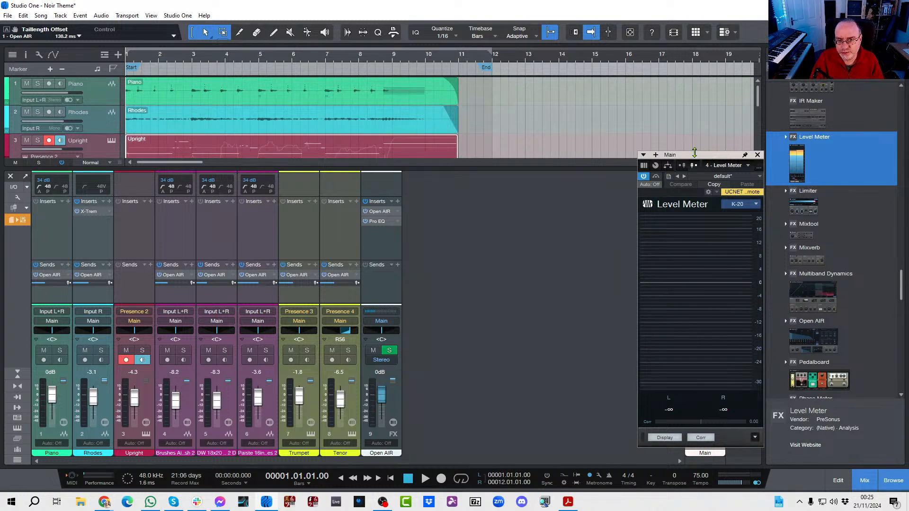
{"action": "left_click_drag", "start_coordinate": [695, 150], "coordinate": [698, 171]}
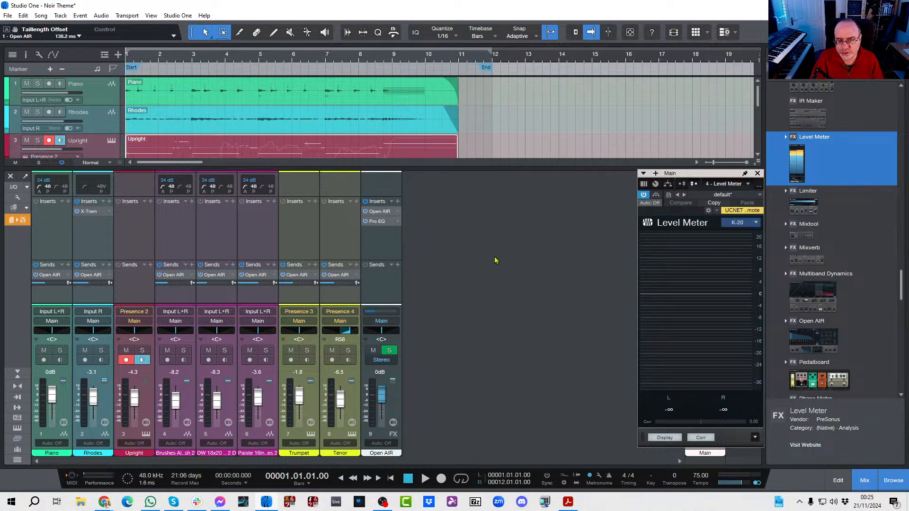
{"action": "key", "text": "space"}
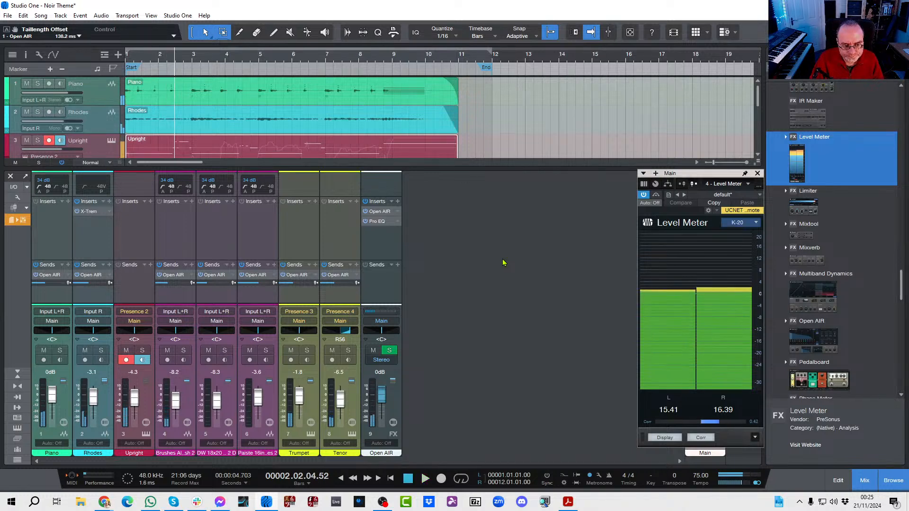
{"action": "key", "text": "space"}
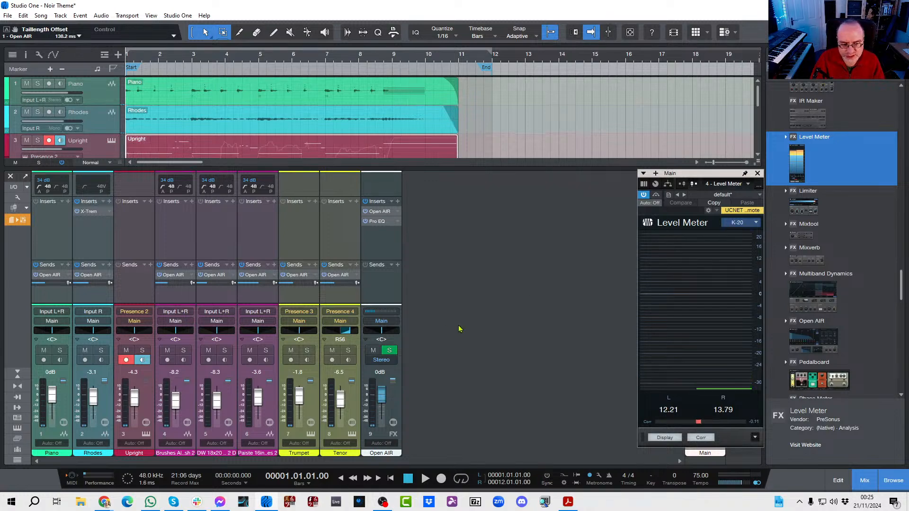
Step: Return to the release notes PDF and read the remaining page 2 fixes, highlighting the loop recording sustain and Launcher pre-record buffer entries
{"action": "left_click", "coordinate": [568, 501]}
{"action": "scroll", "coordinate": [388, 273], "scroll_direction": "down", "scroll_amount": 3}
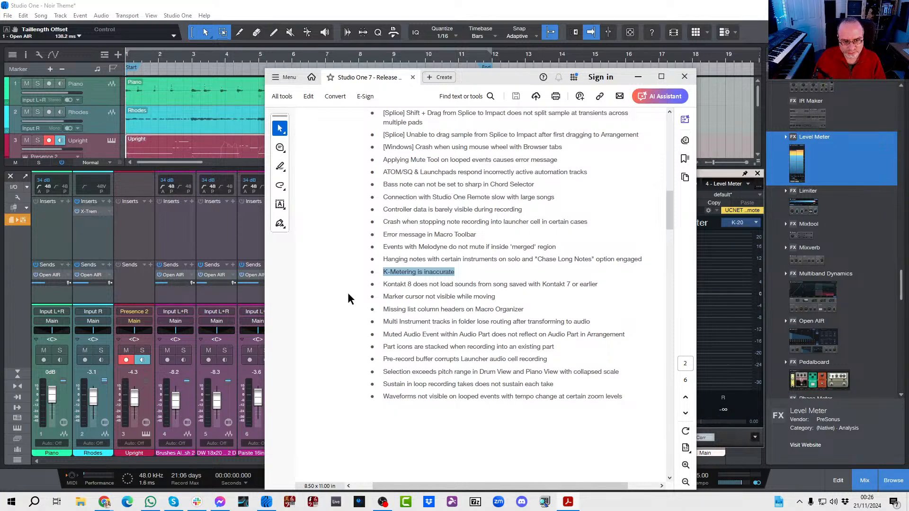
{"action": "scroll", "coordinate": [439, 336], "scroll_direction": "down", "scroll_amount": 2}
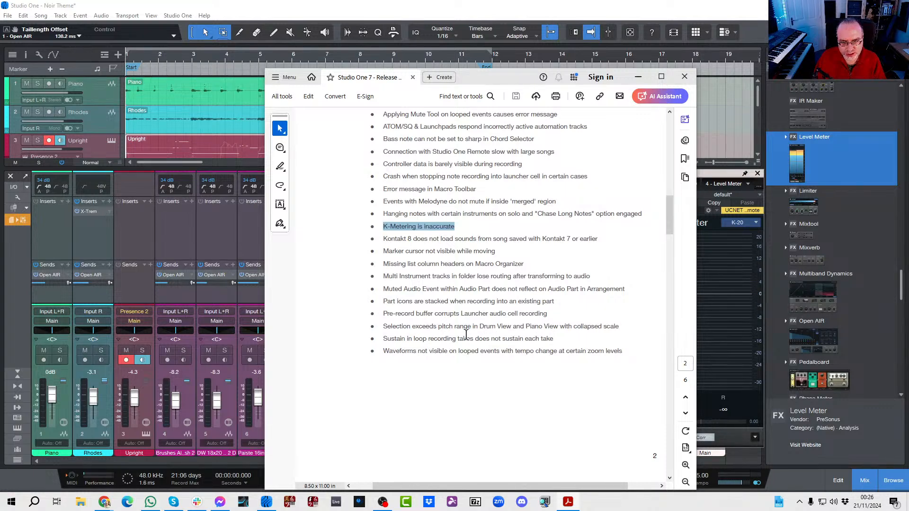
{"action": "left_click_drag", "start_coordinate": [382, 337], "coordinate": [553, 339]}
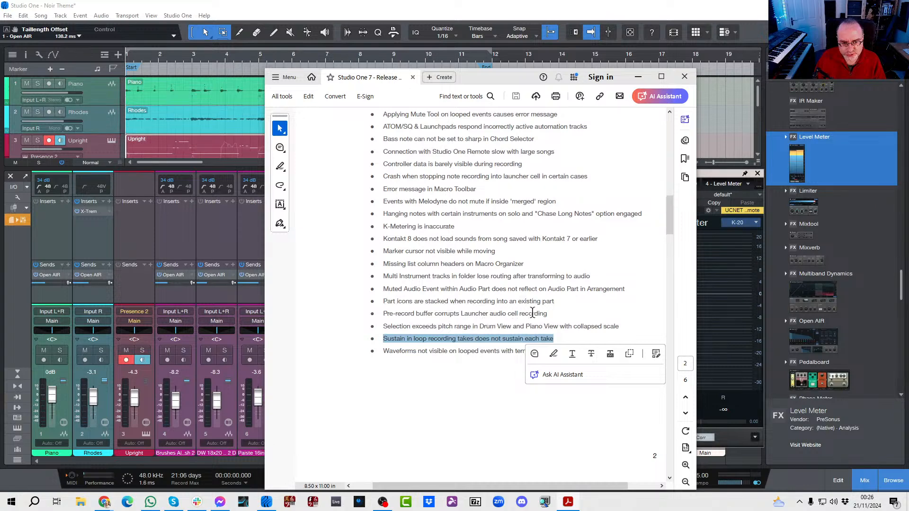
{"action": "mouse_move", "coordinate": [557, 313]}
{"action": "left_mouse_down"}
{"action": "mouse_move", "coordinate": [386, 314]}
{"action": "mouse_move", "coordinate": [561, 310]}
{"action": "left_mouse_up"}
{"action": "left_click", "coordinate": [360, 344]}
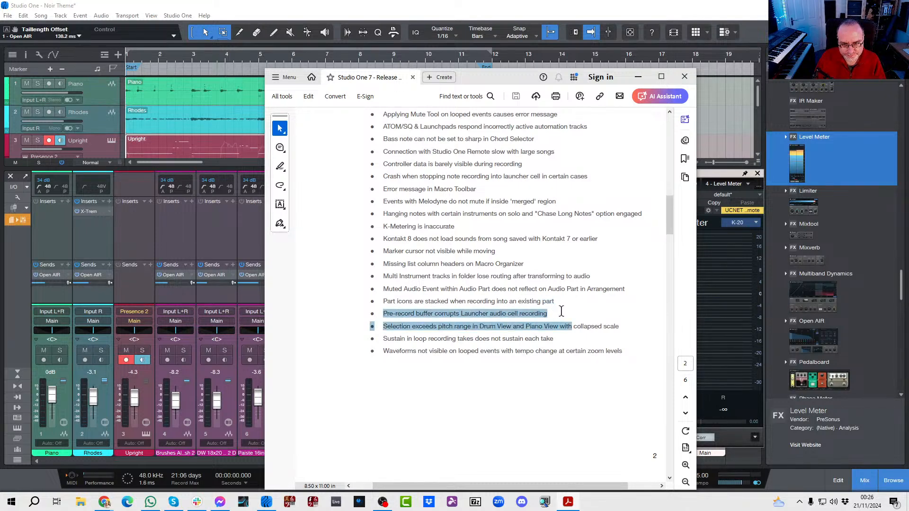
{"action": "left_click", "coordinate": [345, 387]}
Step: Skim the release notes beyond the fixed issues, return to the page 2 list, and minimize the PDF to show the song
{"action": "scroll", "coordinate": [365, 377], "scroll_direction": "down", "scroll_amount": 5}
{"action": "scroll", "coordinate": [368, 375], "scroll_direction": "up", "scroll_amount": 7}
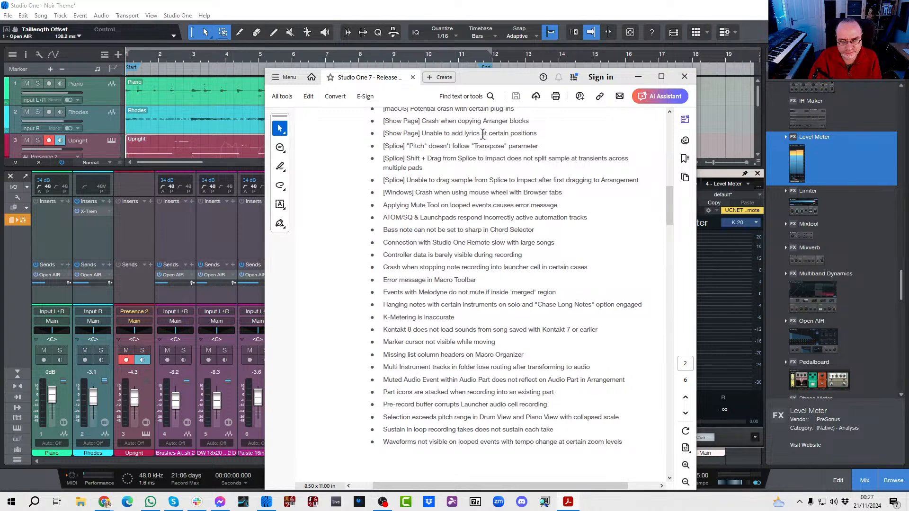
{"action": "left_click", "coordinate": [638, 77]}
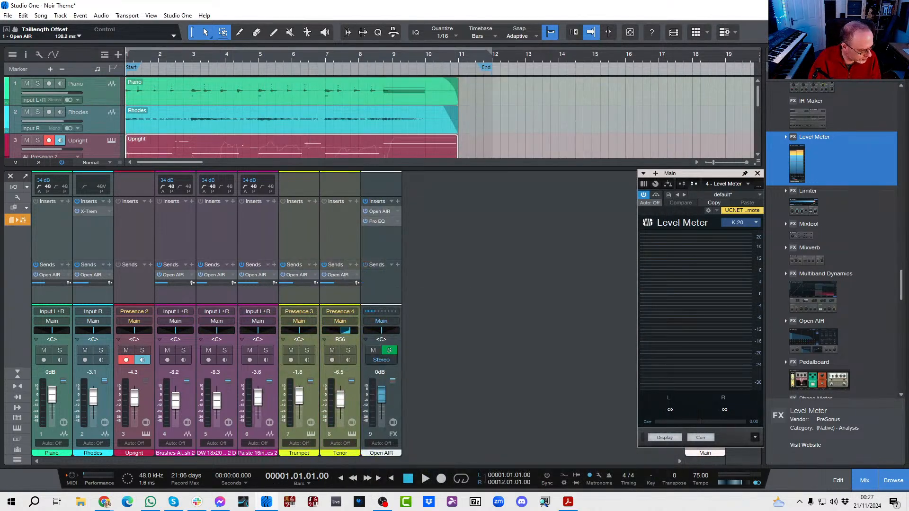